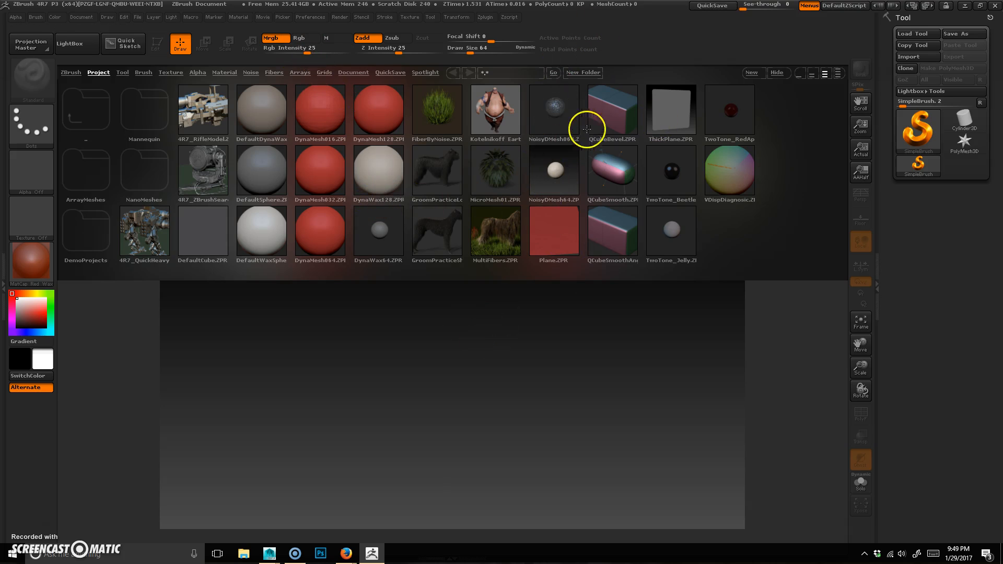
Step: Load the ShadowBox128 tool, draw it on the canvas and switch it into Edit mode
left_click(123, 73)
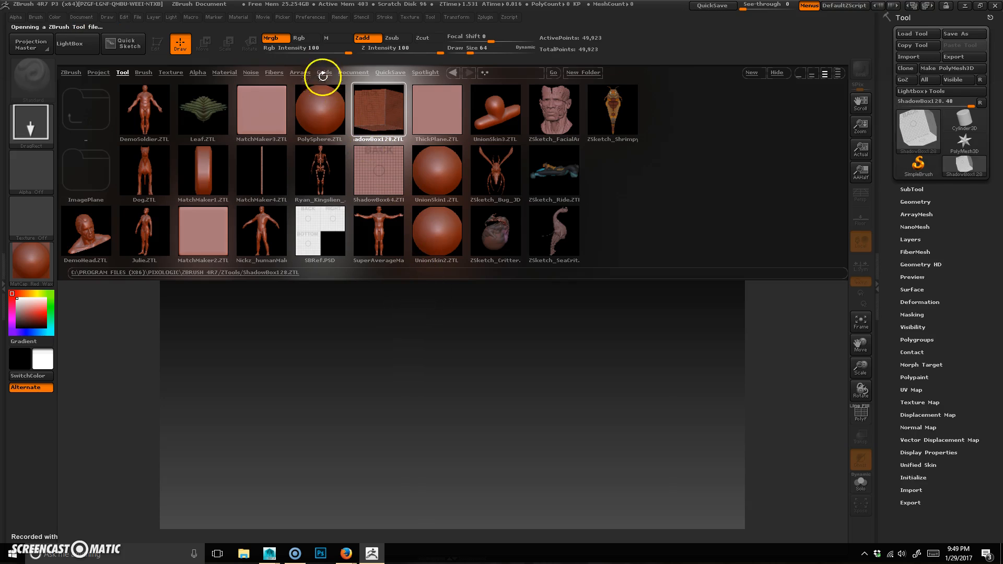
key("comma")
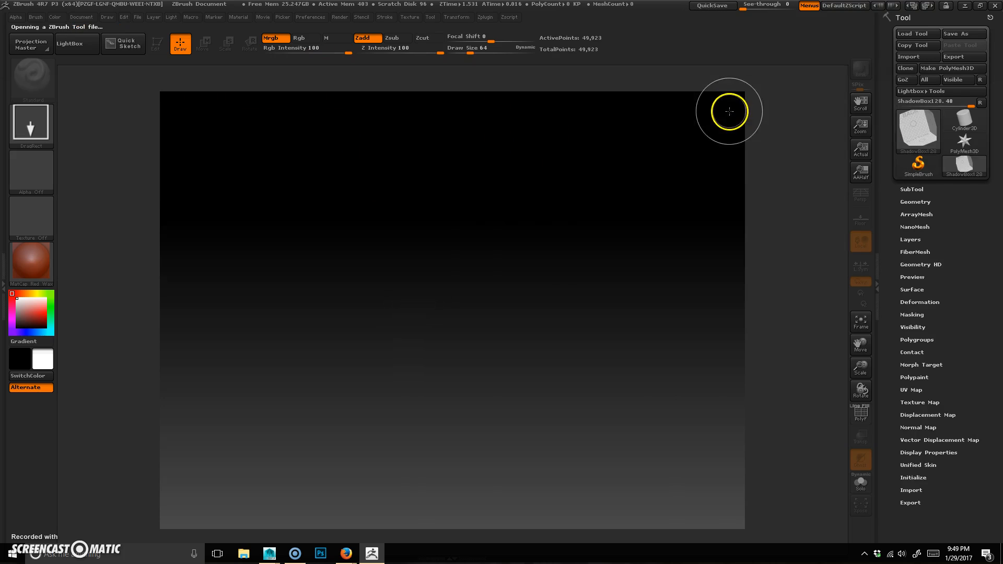
mouse_move(460, 312)
left_mouse_down()
mouse_move(524, 385)
mouse_move(417, 449)
mouse_move(457, 446)
mouse_move(549, 466)
left_mouse_up()
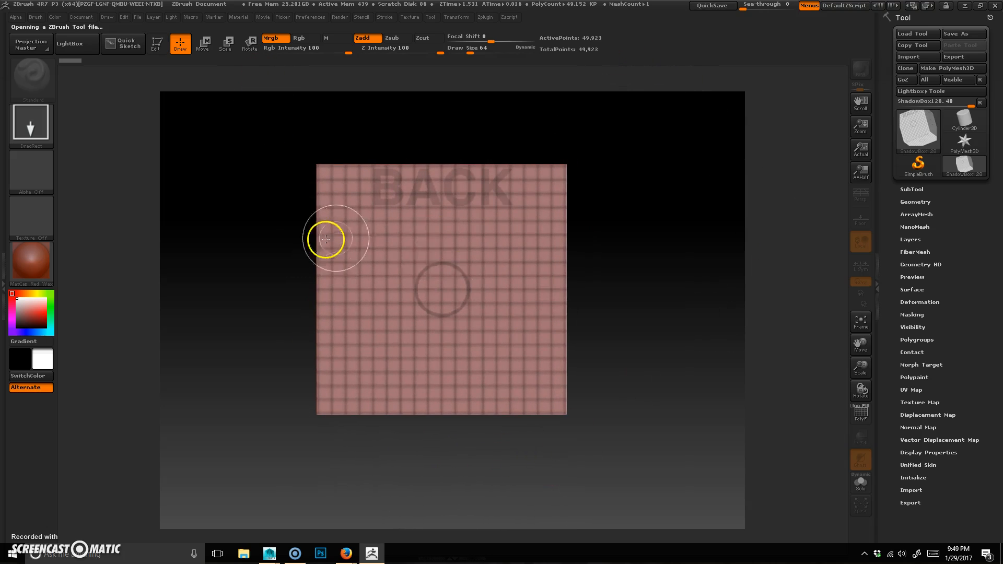
left_click(155, 48)
Step: Orbit the shadow box with perspective toggled to examine its walls from several angles
mouse_move(636, 239)
left_mouse_down()
mouse_move(682, 230)
mouse_move(667, 210)
left_mouse_up()
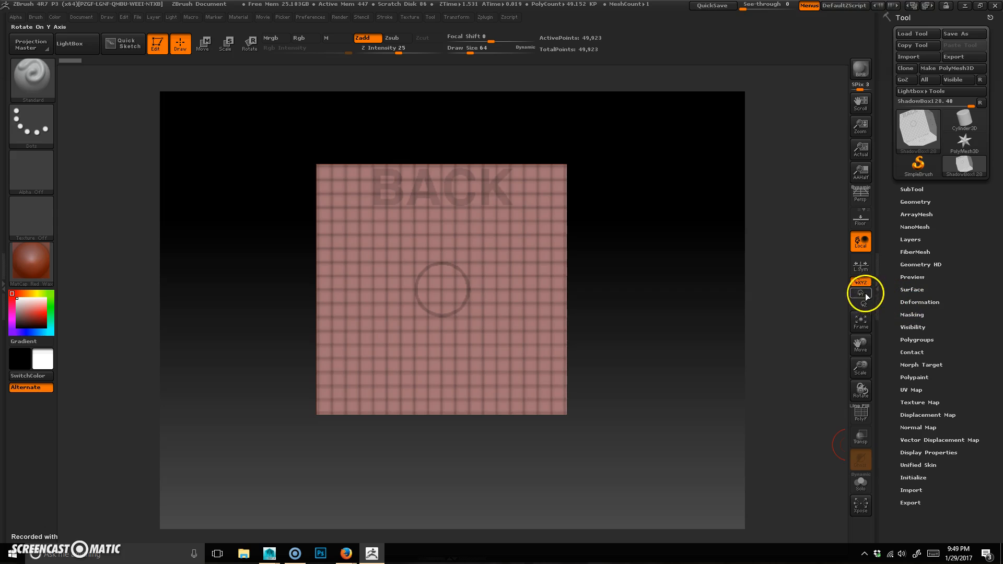
left_click_drag(390, 421, 427, 449)
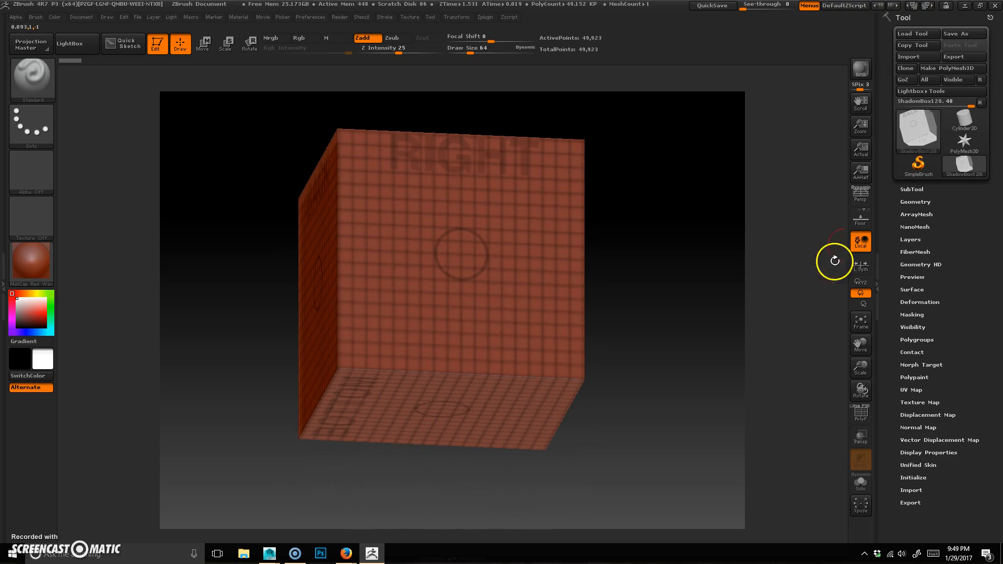
left_click(859, 201)
left_click_drag(648, 364, 650, 345)
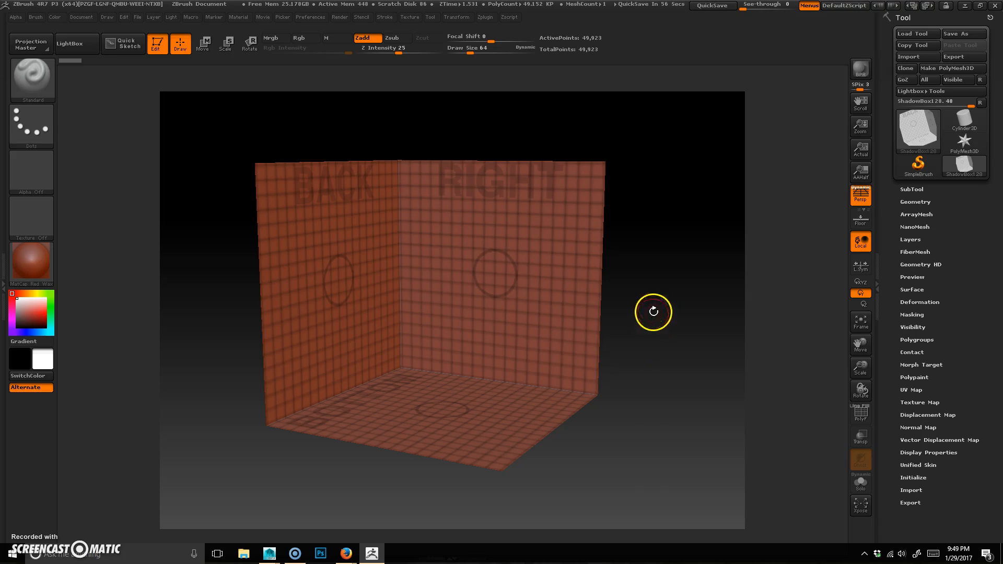
left_click(853, 202)
mouse_move(663, 376)
left_mouse_down()
mouse_move(681, 365)
mouse_move(654, 394)
left_mouse_up()
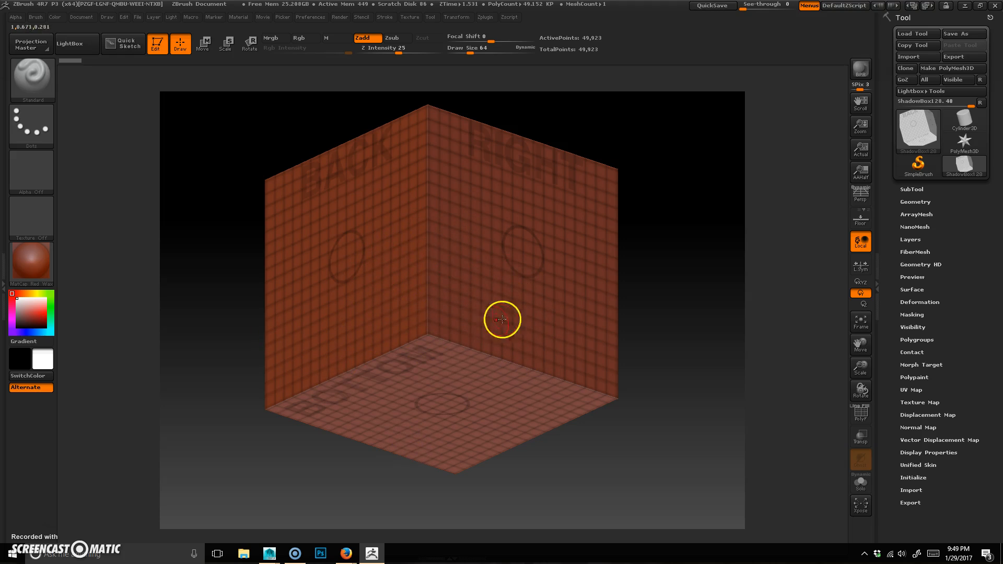
left_click_drag(690, 311, 685, 325)
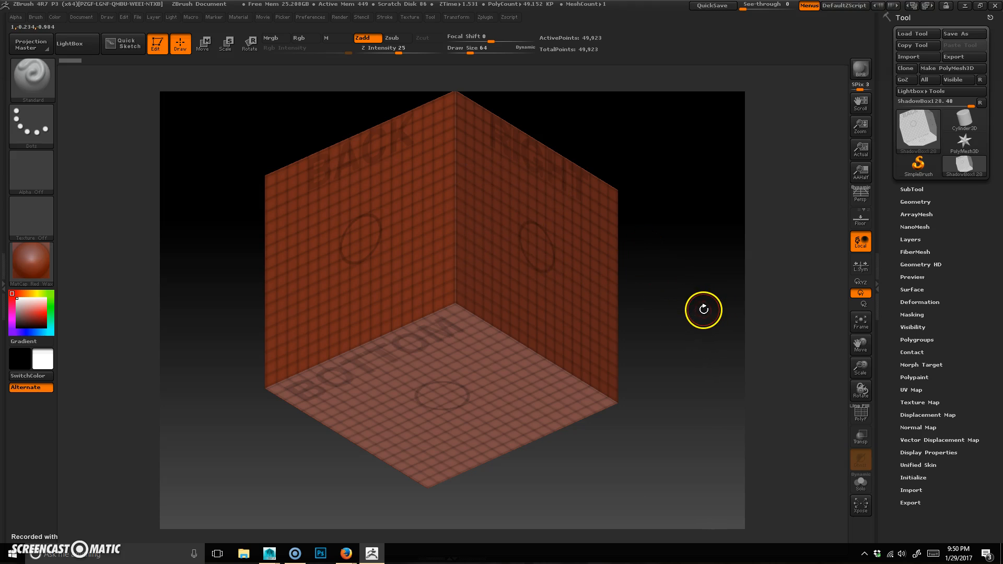
left_click_drag(705, 308, 632, 278)
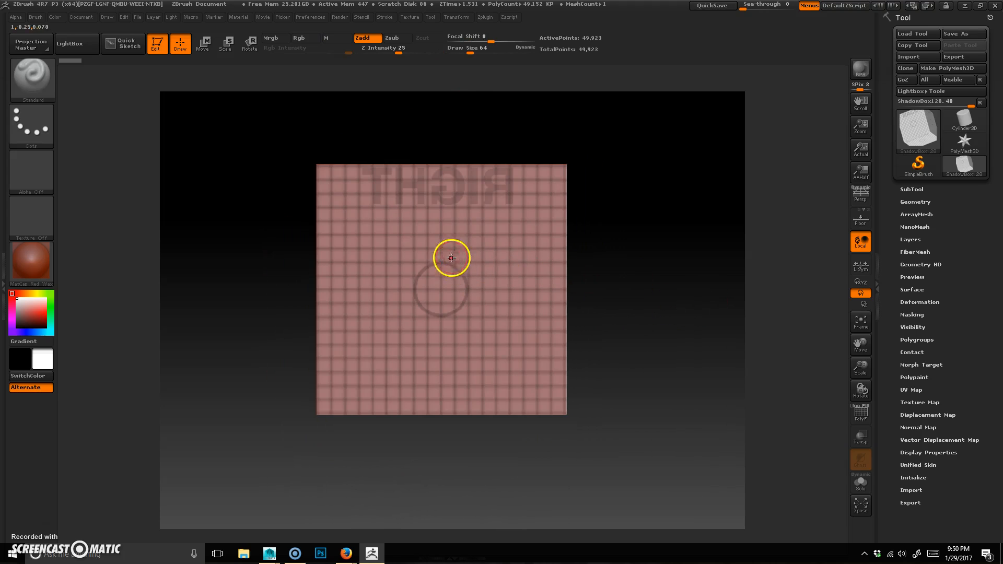
Step: Choose the masking brush and set the draw size to 45
key("b")
key("b")
key("l")
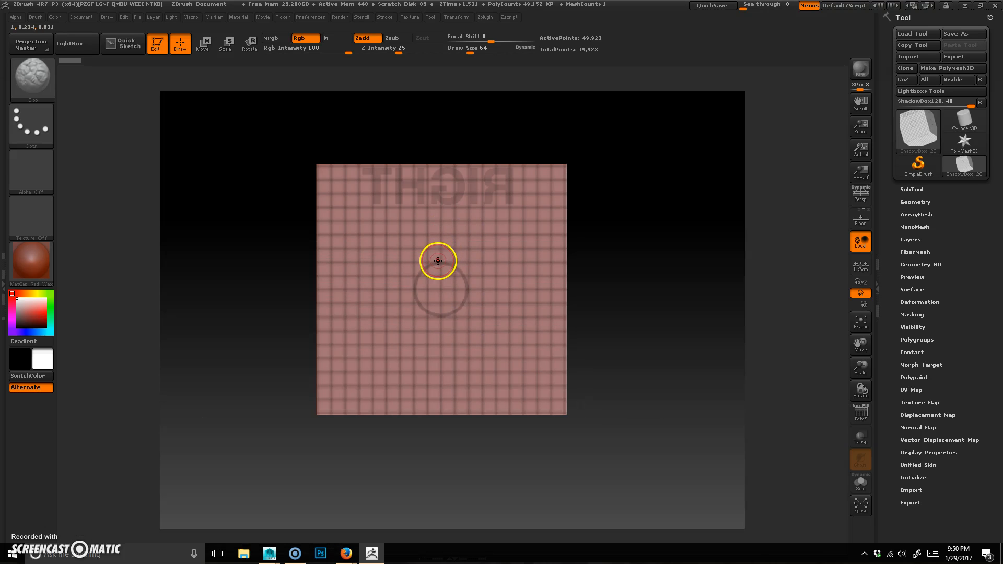
key("space")
left_click_drag(439, 264, 437, 264)
key("space")
mouse_move(480, 279)
left_mouse_down()
mouse_move(529, 276)
mouse_move(506, 230)
mouse_move(512, 283)
left_mouse_up()
key("ctrl+z")
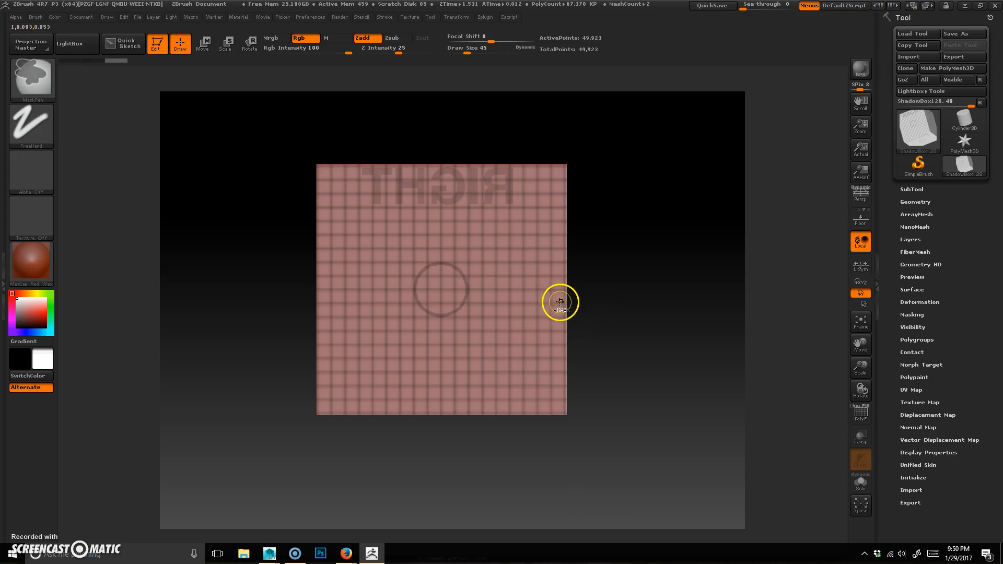
Step: Mask a side-view dog silhouette on the right wall of the shadow box
mouse_move(477, 214)
left_mouse_down("ctrl")
mouse_move(441, 230)
mouse_move(497, 267)
mouse_move(505, 292)
left_mouse_up("ctrl")
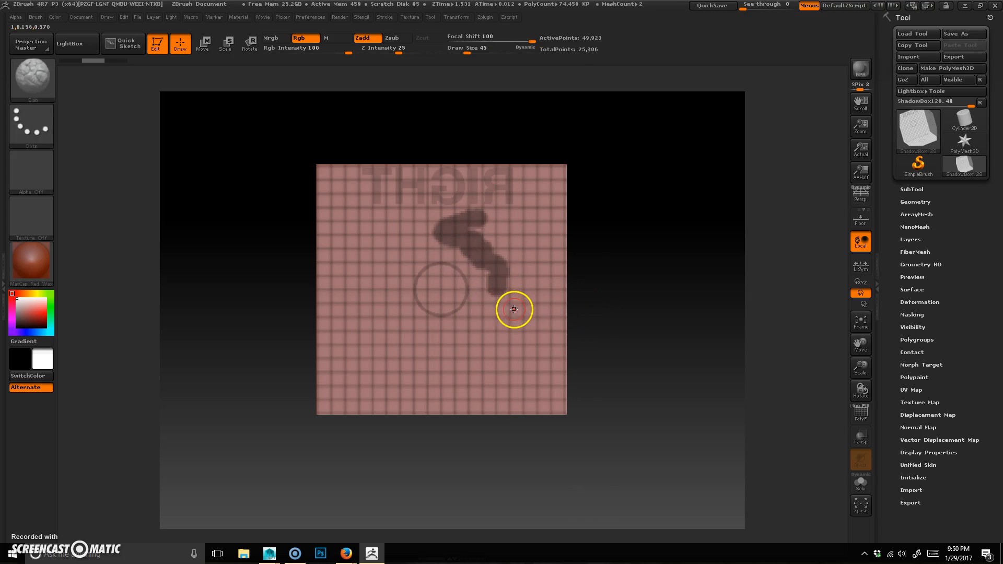
key("ctrl+z")
key("ctrl")
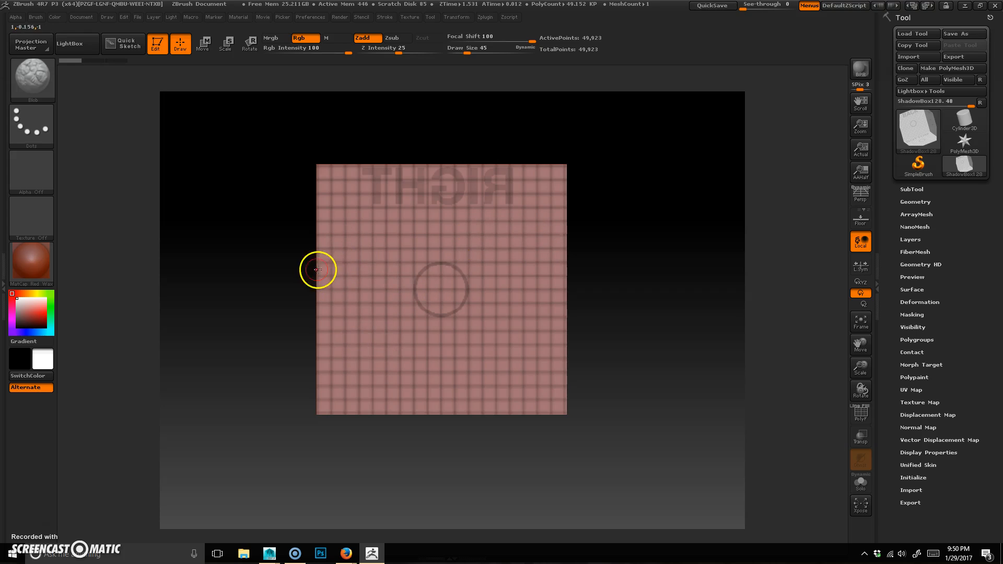
key("ctrl")
mouse_move(341, 246)
left_mouse_down("ctrl")
mouse_move(369, 253)
mouse_move(343, 267)
mouse_move(372, 271)
mouse_move(376, 251)
mouse_move(399, 278)
mouse_move(390, 322)
mouse_move(392, 289)
mouse_move(441, 287)
mouse_move(426, 276)
mouse_move(446, 271)
mouse_move(465, 289)
mouse_move(399, 296)
mouse_move(475, 297)
mouse_move(463, 307)
mouse_move(477, 320)
mouse_move(470, 341)
left_mouse_up("ctrl")
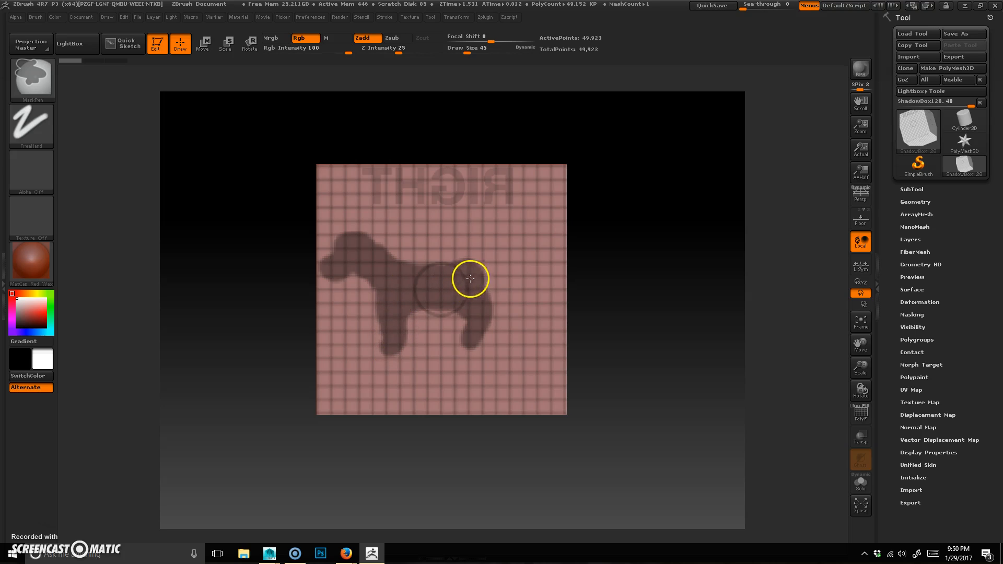
mouse_move(447, 266)
left_mouse_down("ctrl")
mouse_move(408, 264)
mouse_move(353, 231)
left_mouse_up("ctrl")
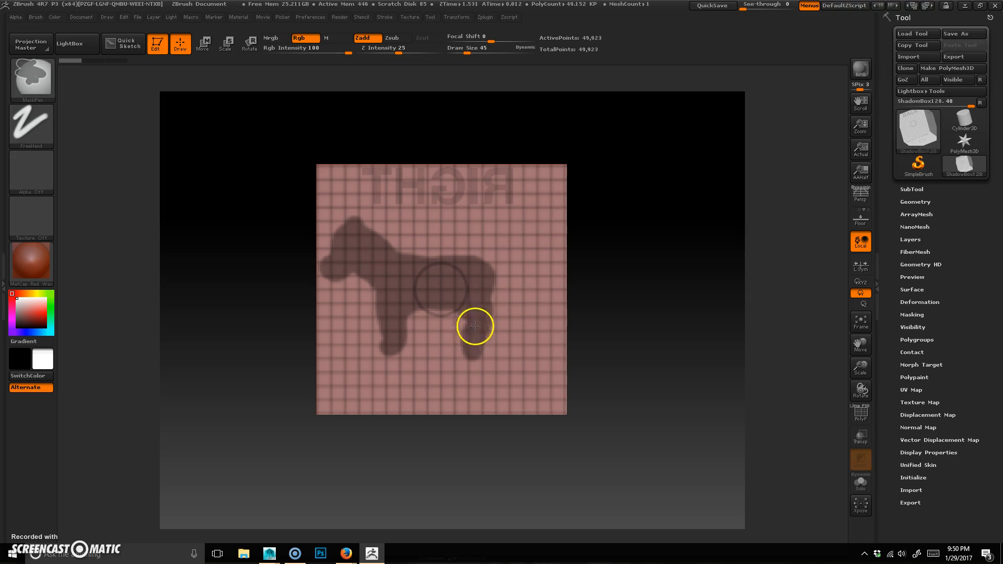
mouse_move(488, 271)
left_mouse_down("ctrl")
mouse_move(510, 272)
mouse_move(533, 309)
mouse_move(519, 271)
left_mouse_up("ctrl")
Step: Mask a narrow rectangular strip across the floor of the shadow box as the dog's top view
left_click_drag(241, 284, 360, 334)
mouse_move(545, 357)
left_mouse_down()
mouse_move(406, 343)
mouse_move(407, 334)
mouse_move(523, 339)
mouse_move(524, 327)
mouse_move(528, 354)
mouse_move(522, 289)
mouse_move(522, 309)
mouse_move(547, 296)
mouse_move(545, 337)
left_mouse_up()
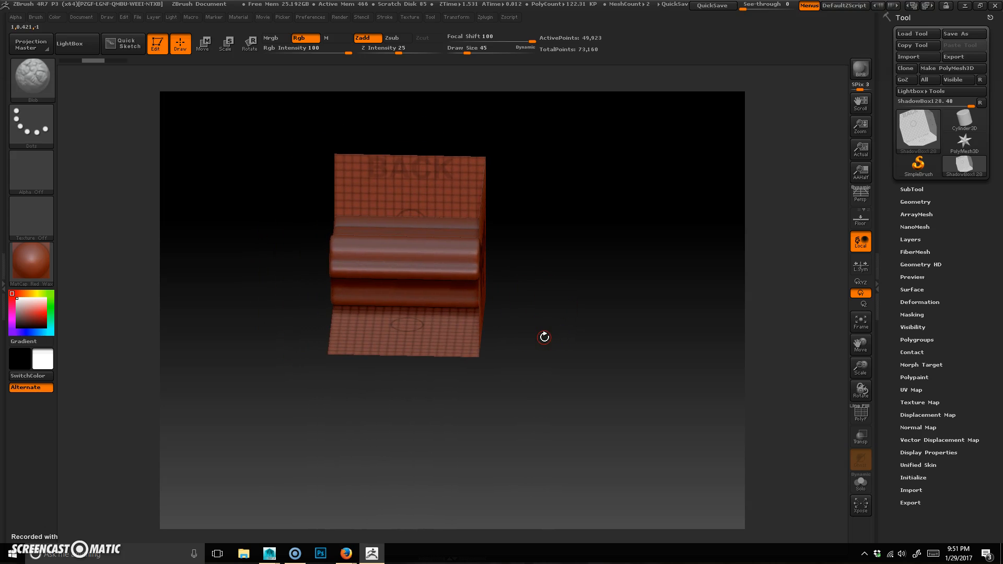
left_click_drag(554, 289, 555, 127)
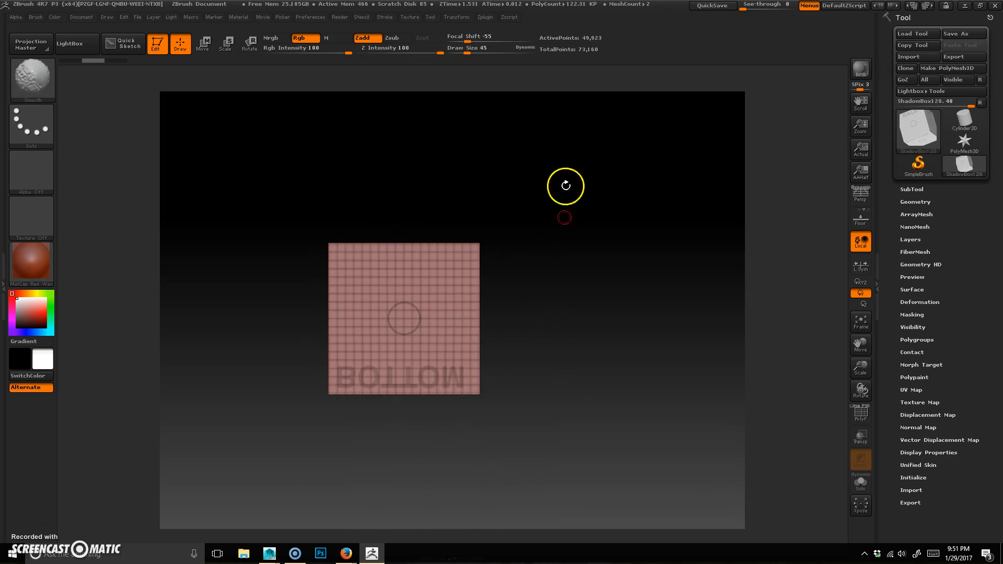
left_click_drag(349, 416, 454, 421, "alt")
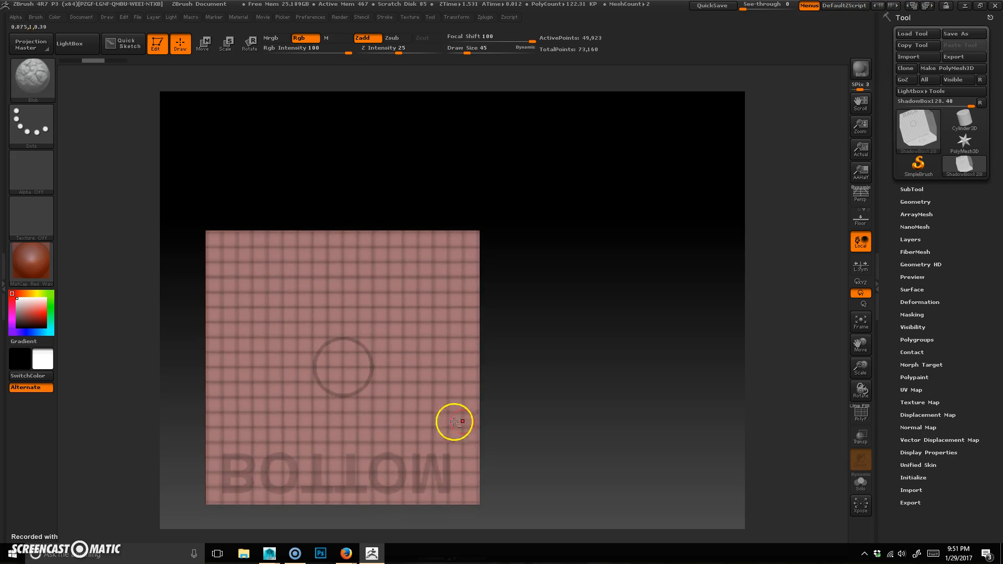
left_click_drag(535, 400, 570, 374, "alt")
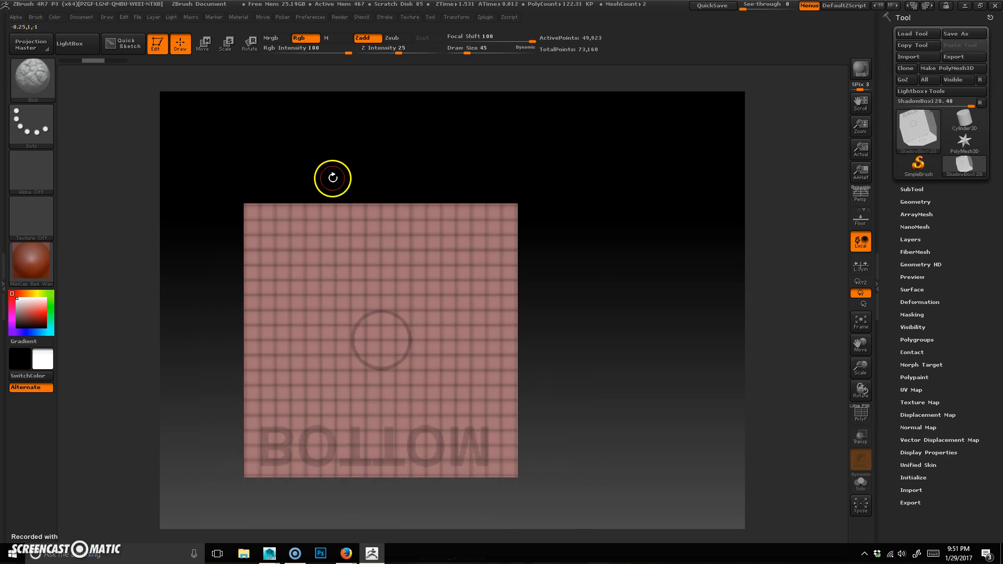
key("ctrl")
mouse_move(326, 174)
left_mouse_down("ctrl")
mouse_move(439, 432)
mouse_move(440, 462)
mouse_move(424, 469)
left_mouse_up("ctrl")
key("ctrl+shift+a")
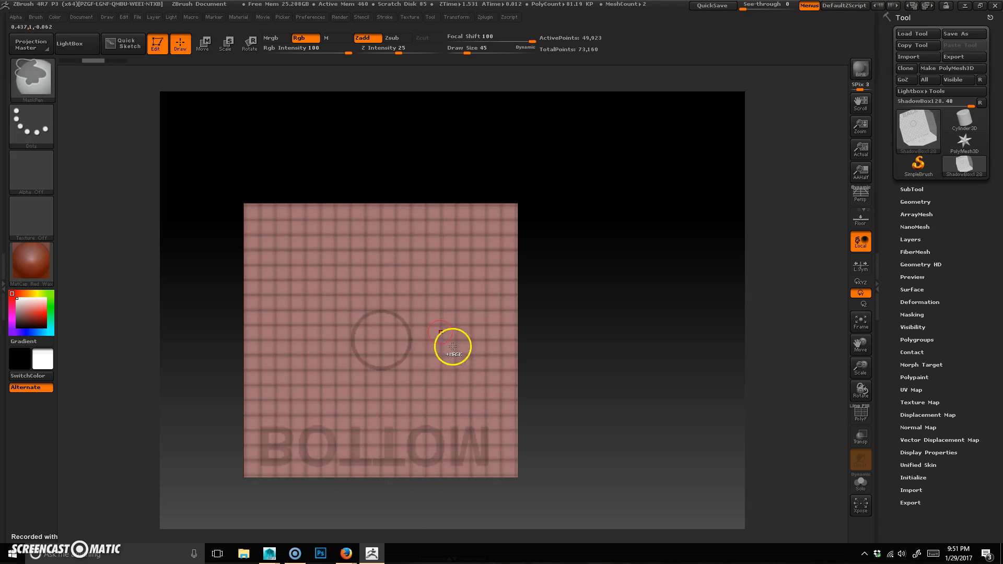
mouse_move(345, 185)
left_mouse_down("ctrl")
mouse_move(399, 291)
mouse_move(433, 429)
mouse_move(418, 490)
left_mouse_up("ctrl")
mouse_move(600, 242)
left_mouse_down()
mouse_move(567, 397)
mouse_move(582, 385)
mouse_move(610, 387)
mouse_move(596, 398)
mouse_move(571, 392)
mouse_move(588, 389)
mouse_move(596, 394)
mouse_move(571, 397)
mouse_move(609, 412)
mouse_move(585, 349)
mouse_move(542, 300)
mouse_move(589, 327)
mouse_move(590, 298)
left_mouse_up()
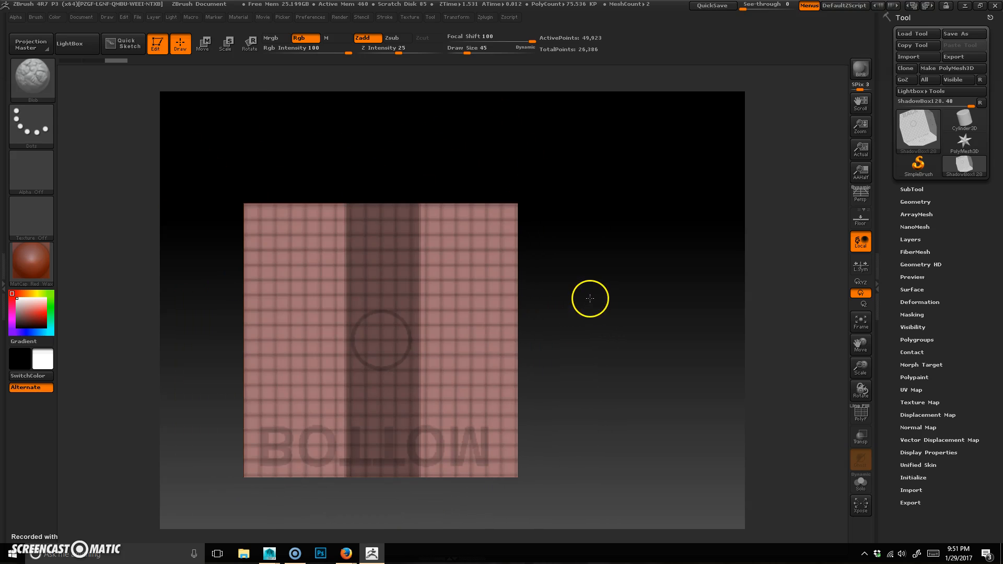
left_click_drag(581, 377, 582, 349, "alt")
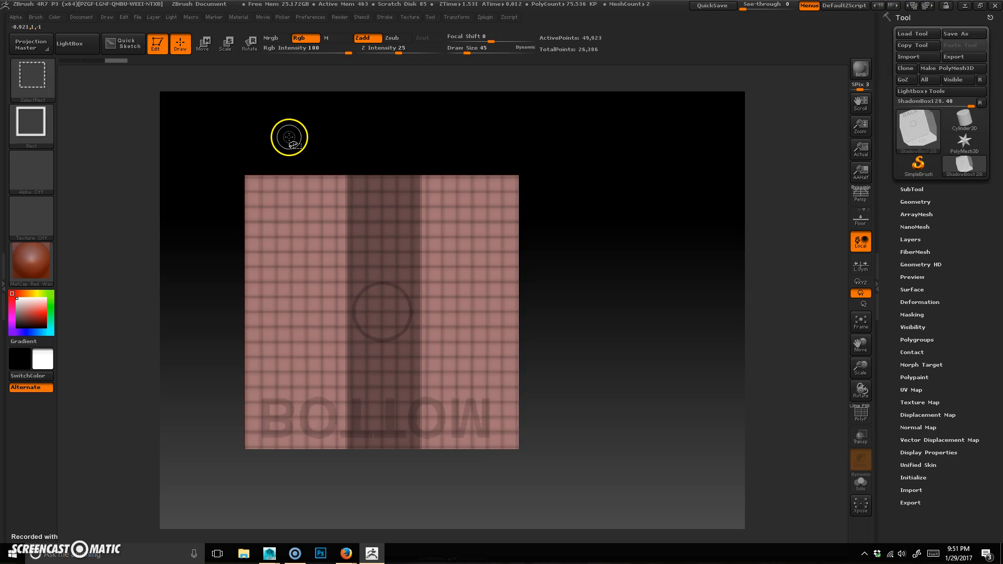
mouse_move(296, 147)
left_mouse_down("ctrl")
mouse_move(378, 296)
mouse_move(363, 522)
mouse_move(353, 518)
left_mouse_up("ctrl")
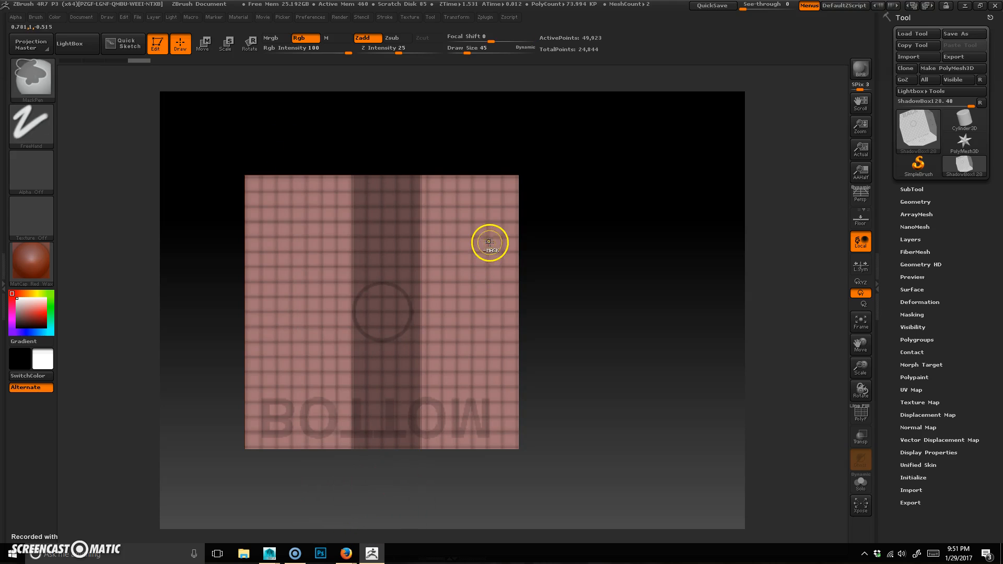
left_click_drag(440, 135, 418, 475, "ctrl")
left_click_drag(215, 491, 459, 439, "ctrl")
Step: Orbit around the shadow box to inspect the dog shape generated from the masks
mouse_move(630, 217)
left_mouse_down()
mouse_move(622, 202)
mouse_move(634, 323)
mouse_move(626, 331)
mouse_move(571, 327)
left_mouse_up()
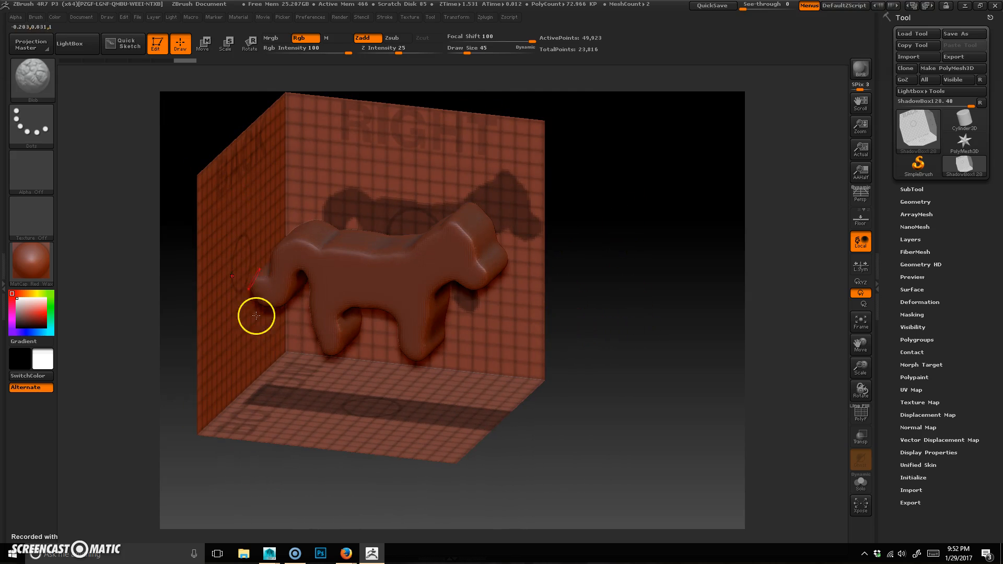
mouse_move(575, 422)
left_mouse_down()
mouse_move(547, 419)
mouse_move(539, 402)
mouse_move(549, 392)
mouse_move(531, 362)
mouse_move(543, 386)
mouse_move(589, 399)
mouse_move(568, 417)
mouse_move(573, 427)
left_mouse_up()
left_click_drag(582, 309, 643, 320)
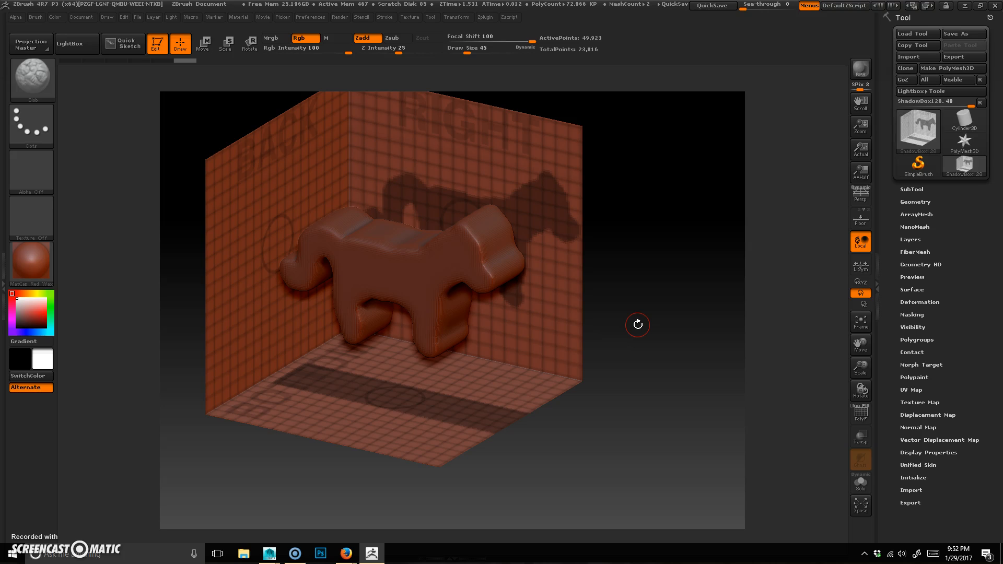
left_click_drag(645, 402, 618, 401)
left_click(612, 384, "shift")
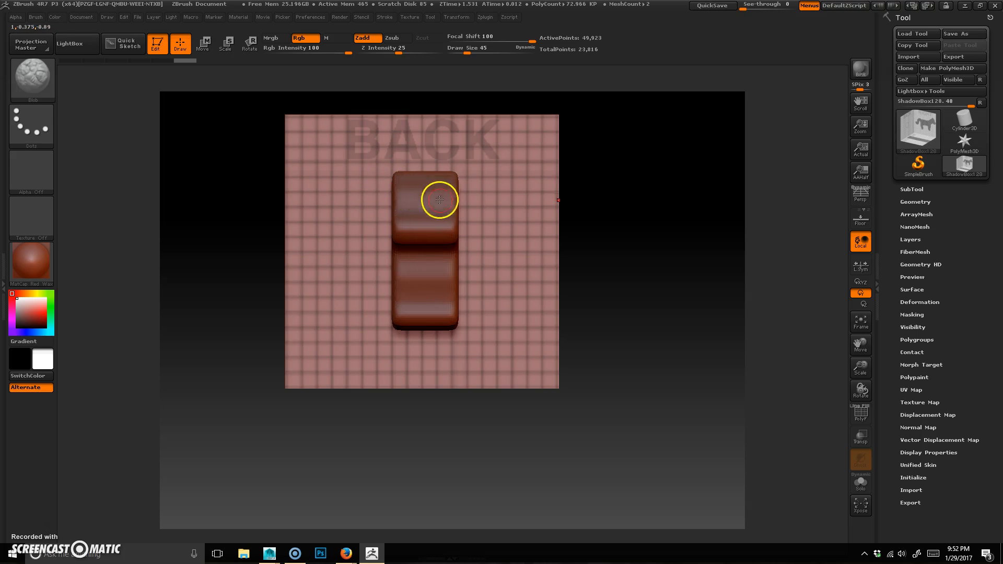
Step: Mask the dog's front-view head and body outline on the back wall
left_click_drag(664, 302, 640, 310, "shift")
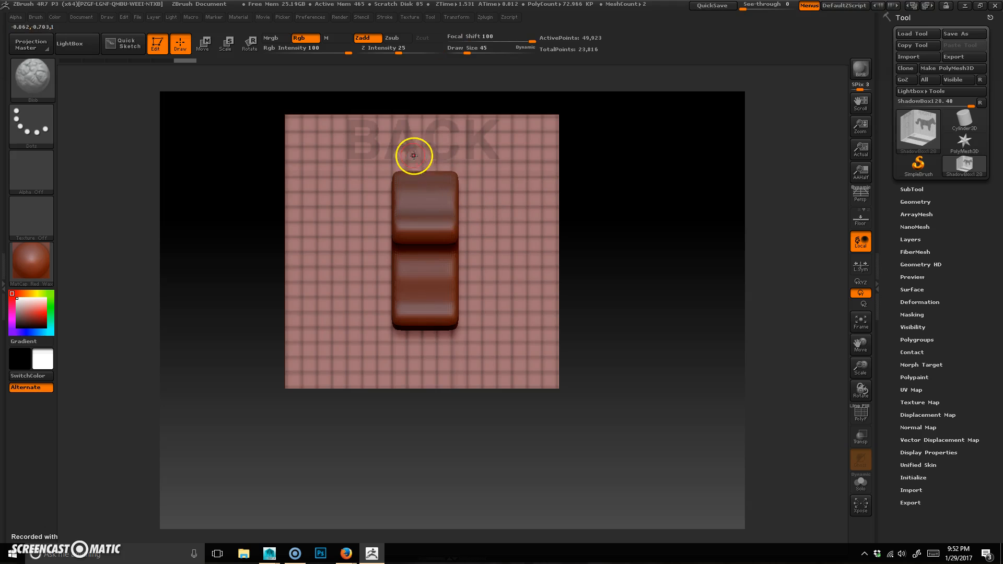
left_click_drag(339, 461, 444, 461)
left_click_drag(656, 473, 459, 475, "shift")
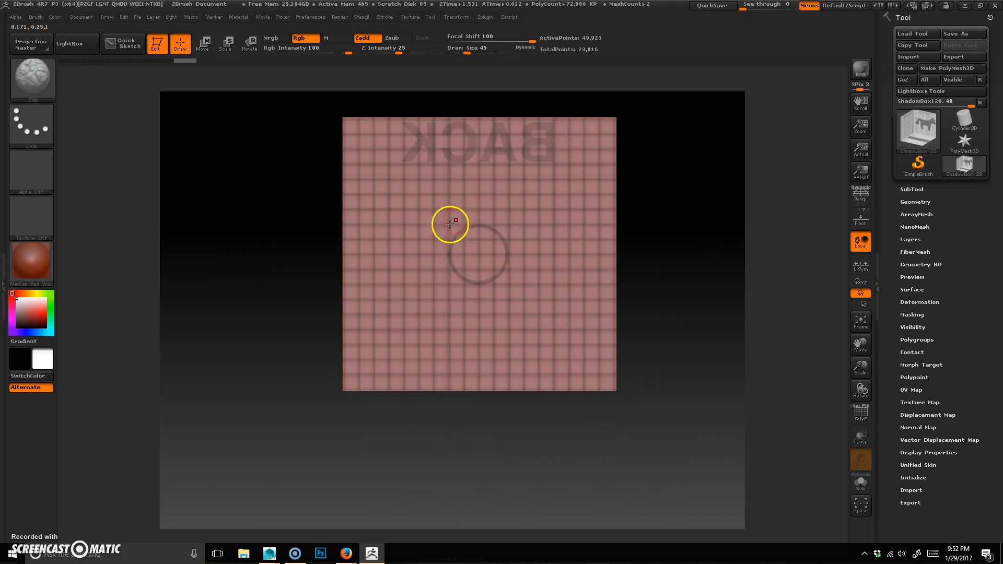
key("ctrl")
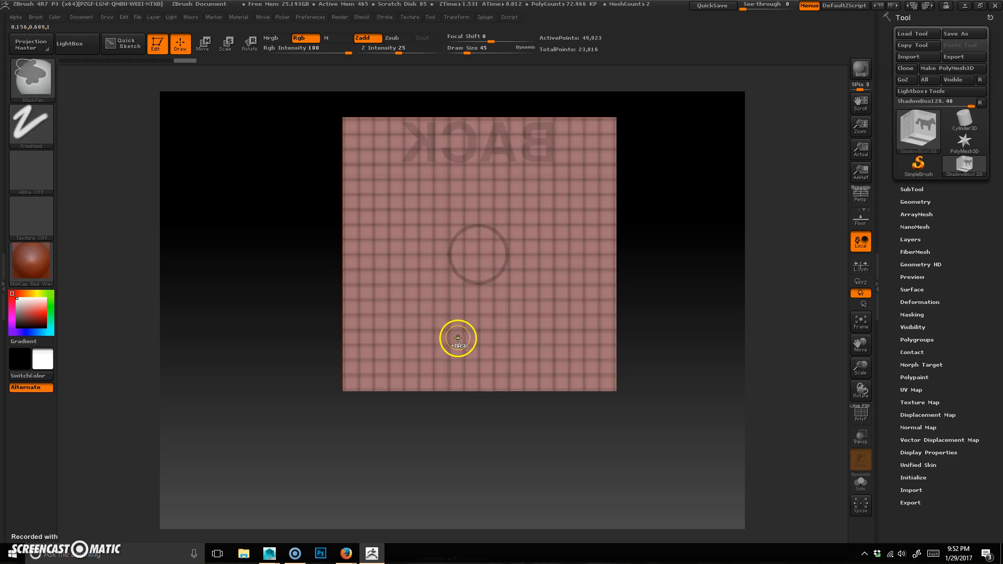
mouse_move(456, 340)
left_mouse_down("ctrl")
mouse_move(457, 268)
mouse_move(474, 250)
mouse_move(504, 266)
mouse_move(470, 271)
mouse_move(508, 293)
mouse_move(511, 340)
left_mouse_up("ctrl")
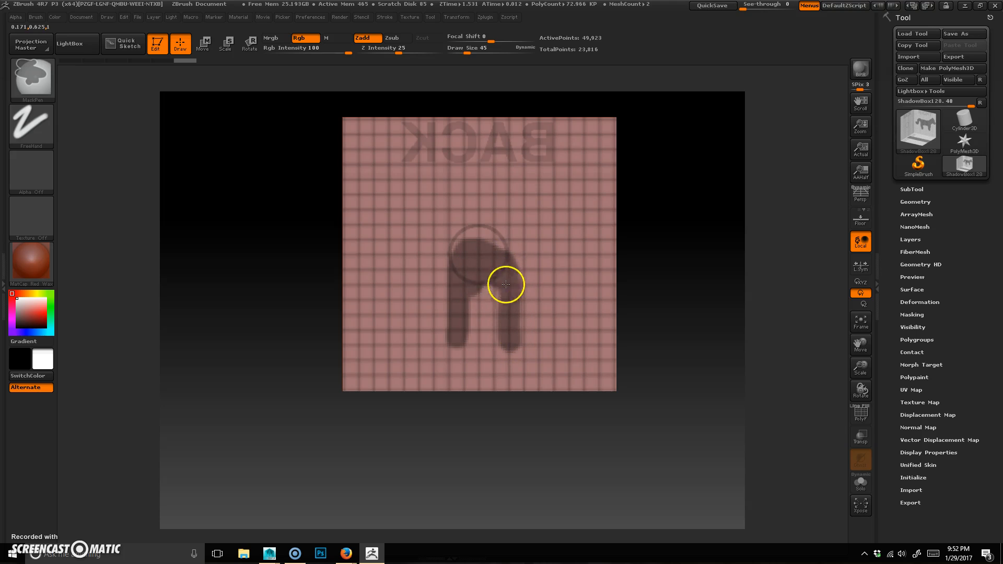
left_click_drag(494, 293, 507, 347, "ctrl")
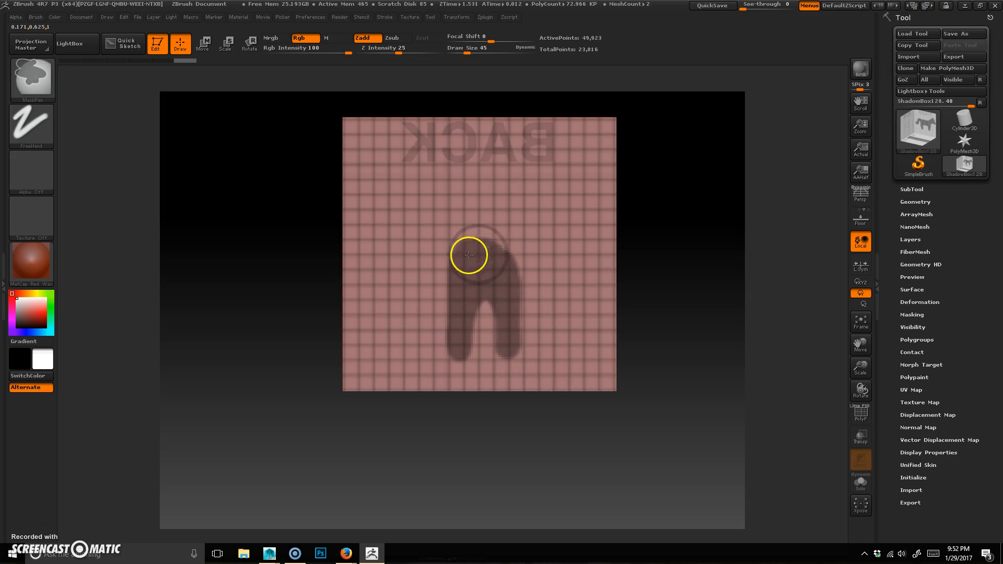
mouse_move(463, 243)
left_mouse_down("ctrl")
mouse_move(484, 219)
mouse_move(468, 231)
mouse_move(500, 238)
left_mouse_up("ctrl")
mouse_move(491, 196)
left_mouse_down("ctrl")
mouse_move(484, 174)
mouse_move(497, 243)
mouse_move(464, 188)
mouse_move(468, 230)
left_mouse_up("ctrl")
Step: Extend the back-wall front-view mask with the dog's legs and clean its edges
mouse_move(548, 441)
left_mouse_down()
mouse_move(600, 447)
mouse_move(516, 443)
left_mouse_up()
left_click_drag(305, 445, 401, 444)
left_click_drag(457, 417, 490, 473)
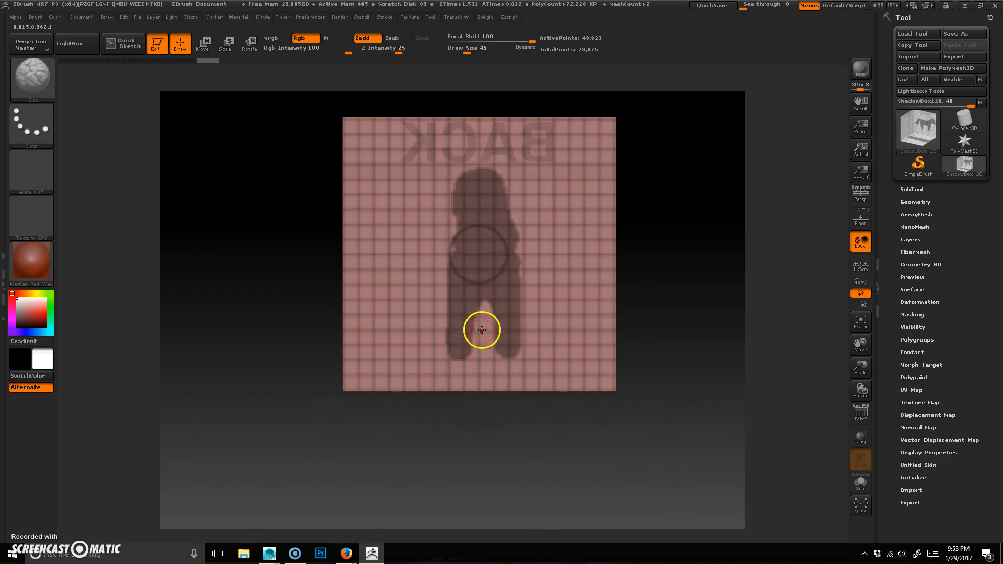
key("ctrl")
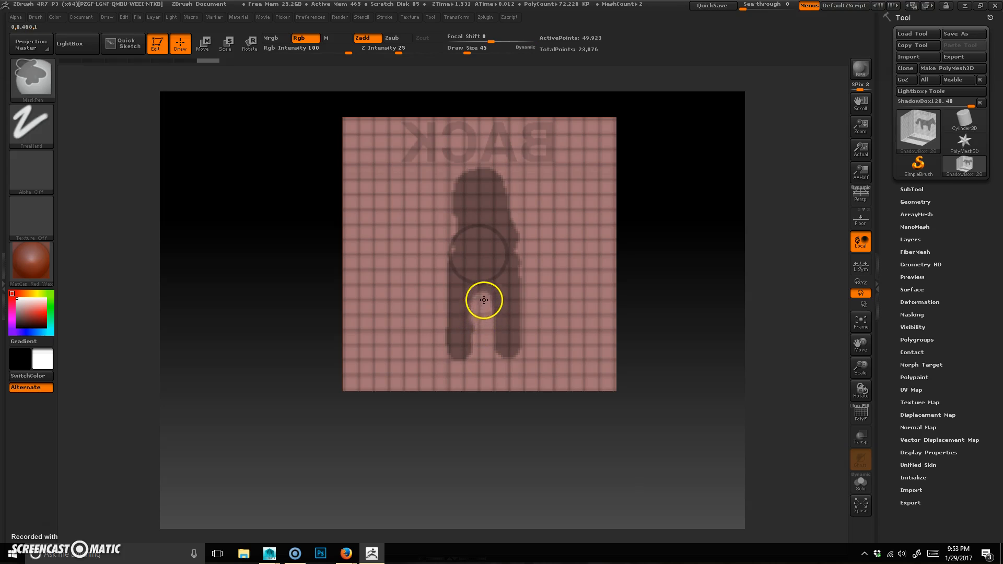
left_click_drag(489, 353, 501, 422, "ctrl+alt")
left_click_drag(541, 496, 609, 467)
key("ctrl")
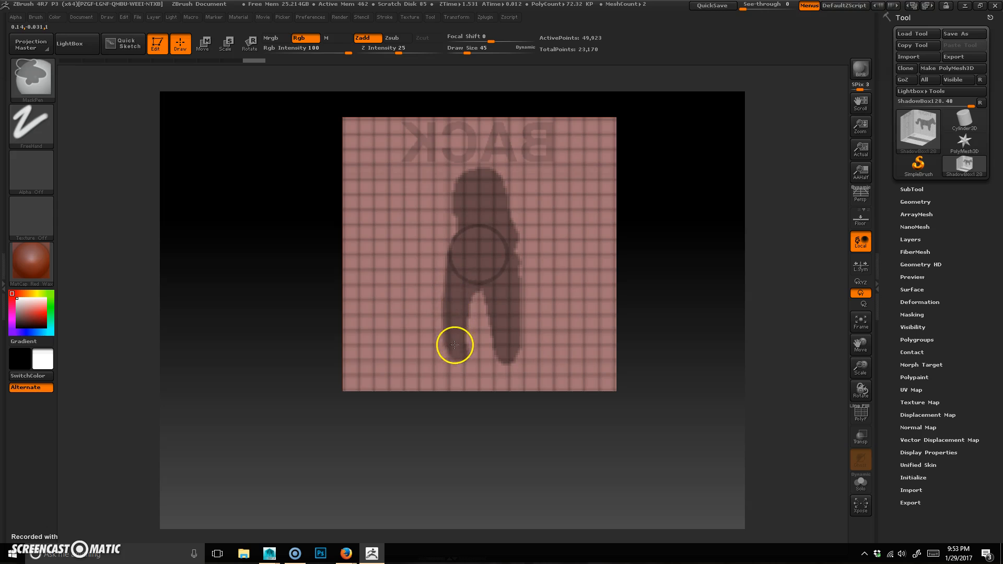
mouse_move(668, 488)
left_mouse_down()
mouse_move(572, 472)
mouse_move(535, 493)
mouse_move(611, 491)
mouse_move(558, 493)
mouse_move(576, 497)
mouse_move(553, 468)
mouse_move(564, 468)
mouse_move(493, 449)
left_mouse_up()
Step: Turn on perspective and orbit to inspect the finished dog shape
left_click(861, 195)
left_click_drag(694, 432, 648, 417)
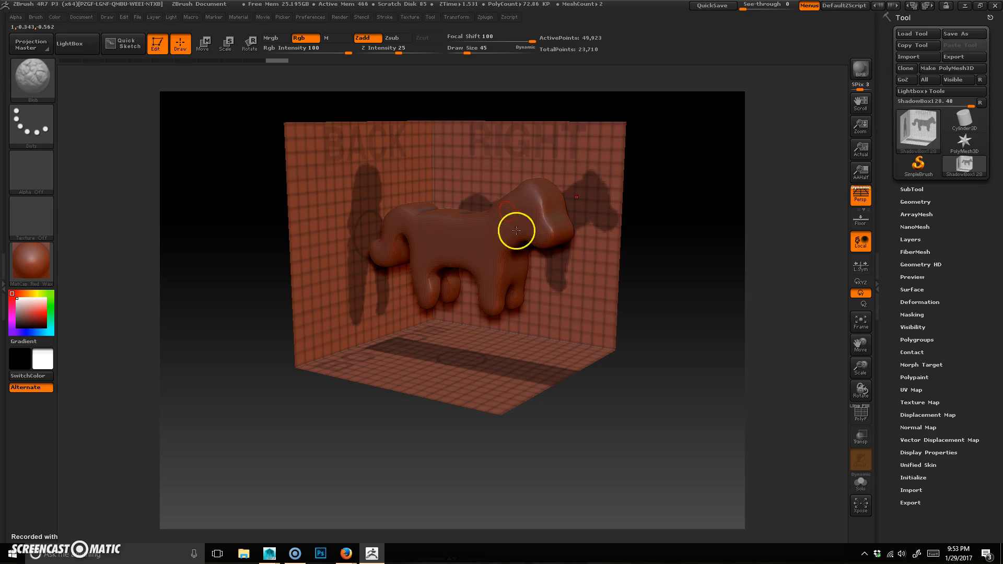
Step: Convert the ShadowBox result into a PolyMesh3D tool
left_click(954, 69)
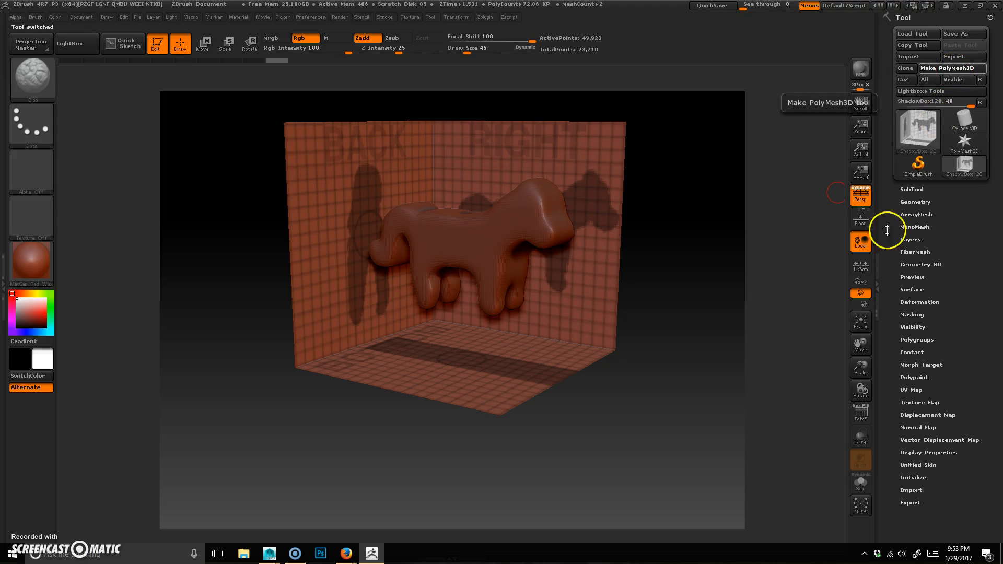
left_click_drag(612, 403, 482, 390)
left_click_drag(551, 350, 609, 338)
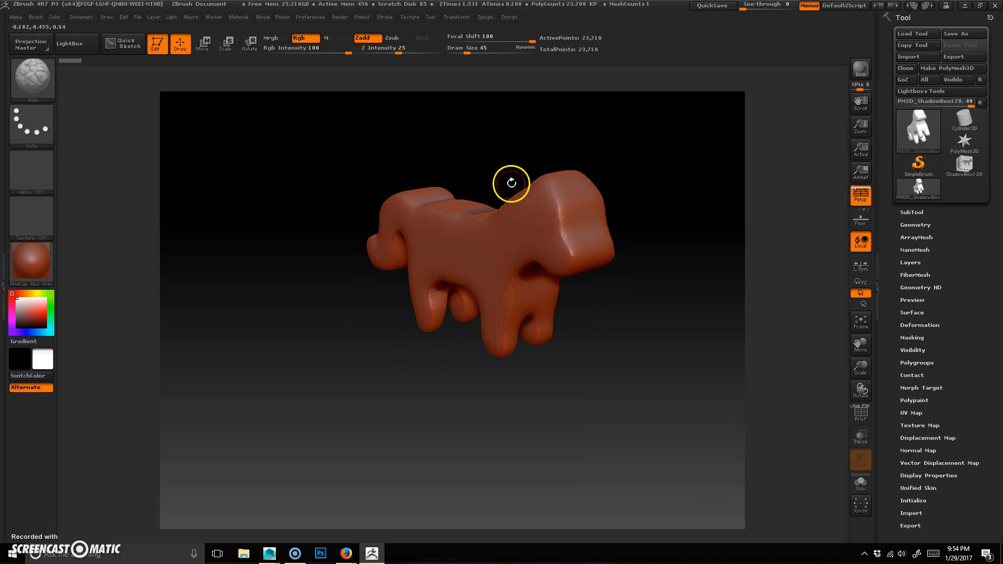
Step: Toggle the polyframe wireframe and orbit around the converted dog mesh to inspect its topology
mouse_move(639, 341)
left_mouse_down()
mouse_move(611, 365)
mouse_move(638, 303)
mouse_move(602, 320)
mouse_move(632, 331)
mouse_move(643, 354)
mouse_move(674, 360)
left_mouse_up()
key("shift+f")
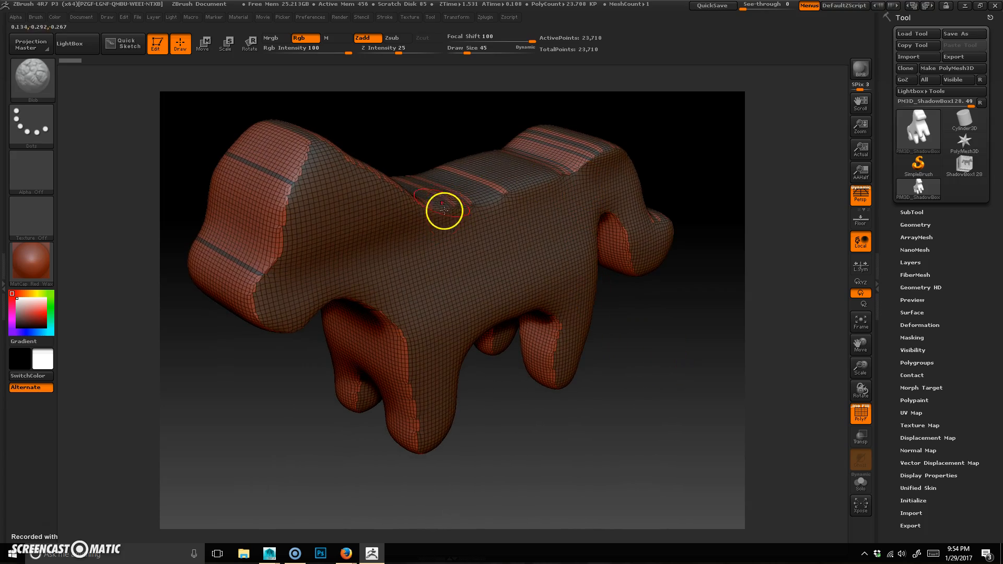
left_click_drag(601, 448, 634, 424)
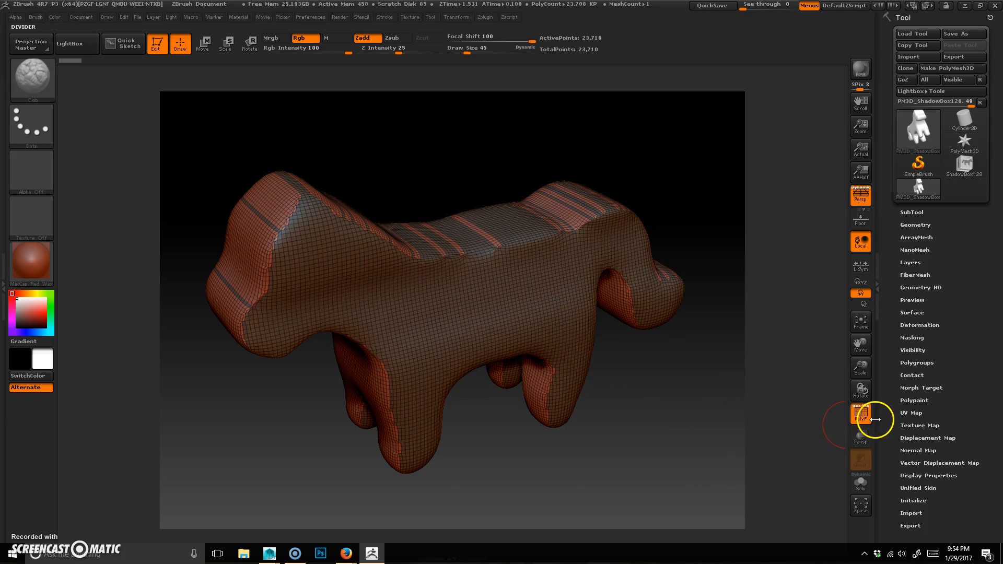
left_click(861, 413)
left_click_drag(611, 455, 580, 463)
left_click_drag(648, 473, 585, 278)
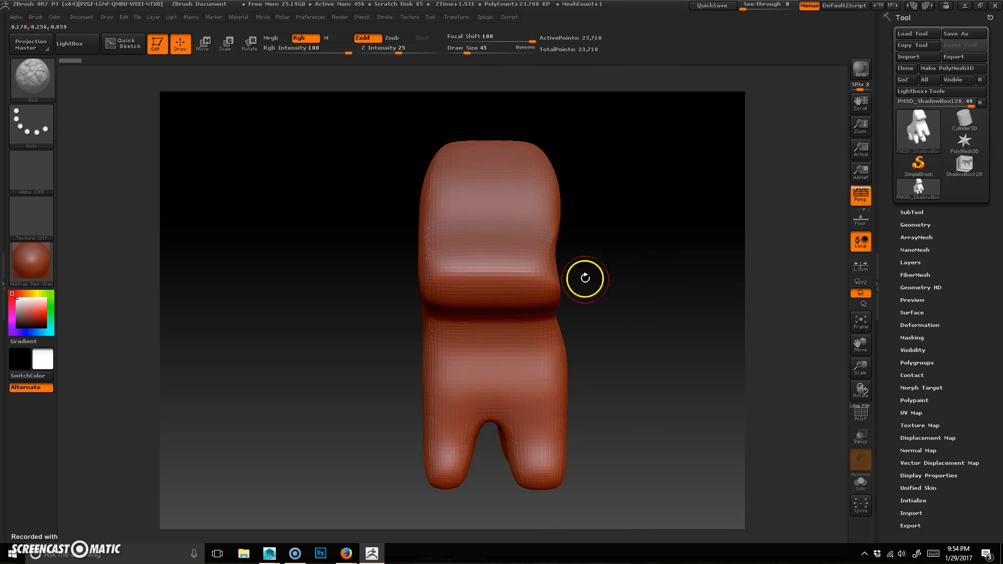
Step: Activate symmetry along the X axis
left_click(429, 18)
left_click(450, 19)
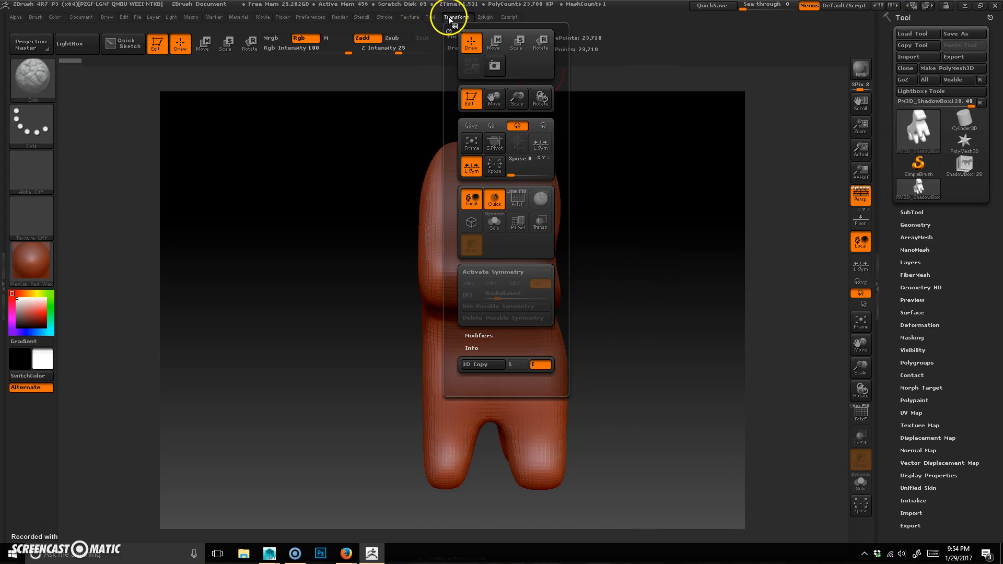
left_click(510, 273)
left_click(471, 284)
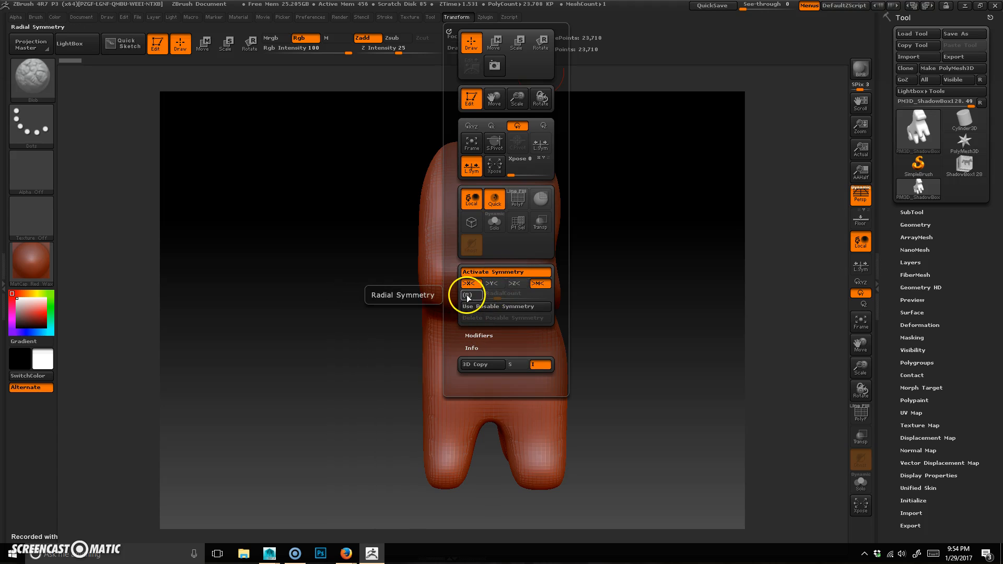
mouse_move(643, 309)
left_mouse_down()
mouse_move(627, 251)
mouse_move(656, 280)
mouse_move(648, 260)
mouse_move(644, 298)
mouse_move(666, 255)
mouse_move(636, 282)
mouse_move(666, 300)
mouse_move(636, 293)
left_mouse_up()
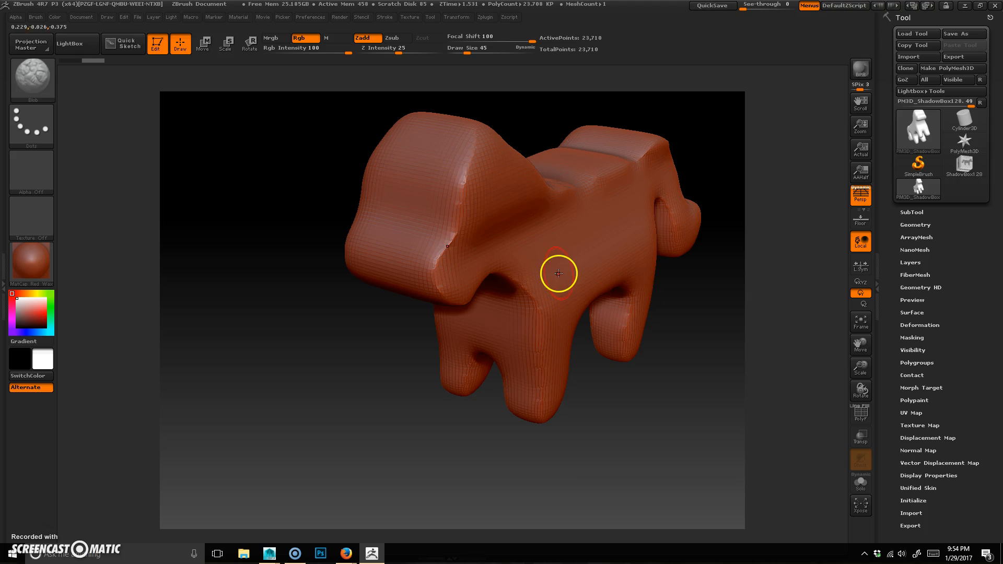
Step: Select the Standard sculpting brush
left_click(35, 76)
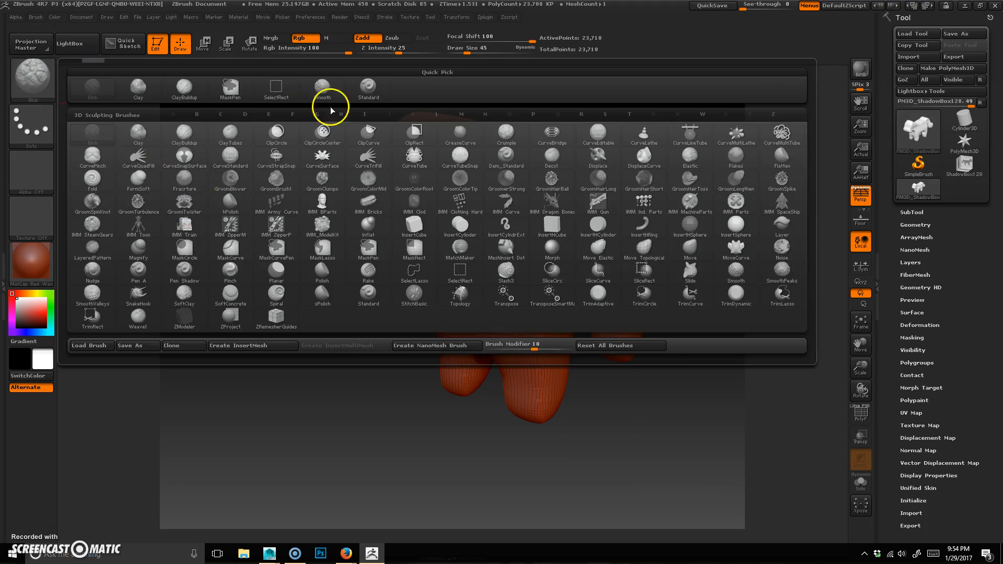
key("b")
key("s")
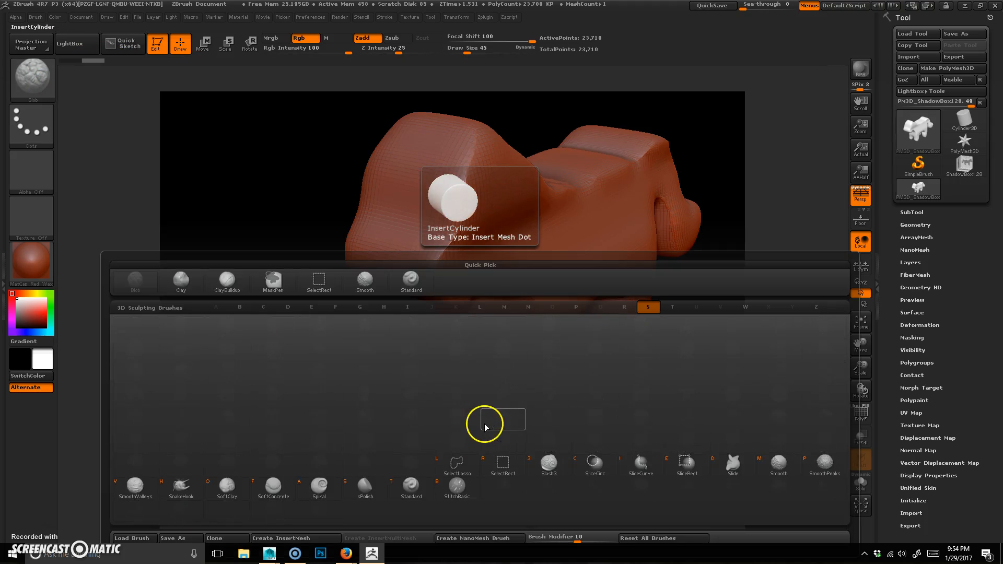
key("t")
left_click_drag(195, 365, 226, 389)
left_click_drag(606, 373, 728, 406)
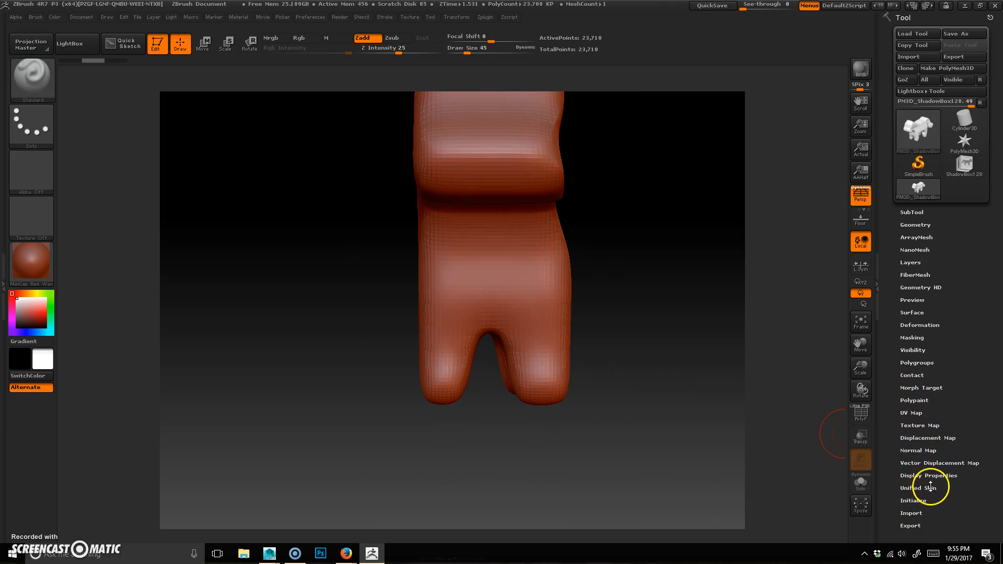
Step: Mirror and weld the dog mesh across its X axis using the Modify Topology options
left_click(913, 313)
left_click(921, 312)
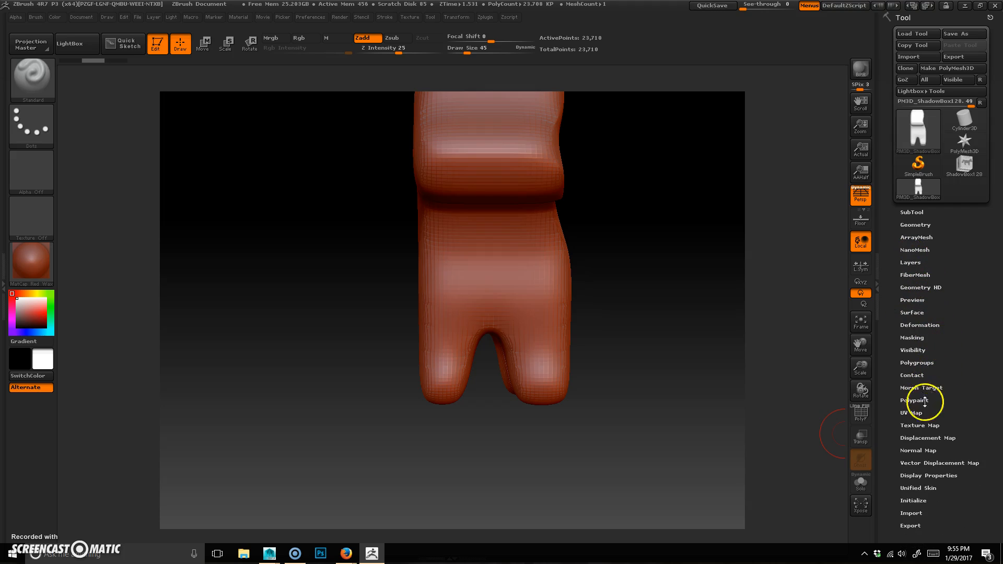
left_click(930, 488)
left_click(930, 488)
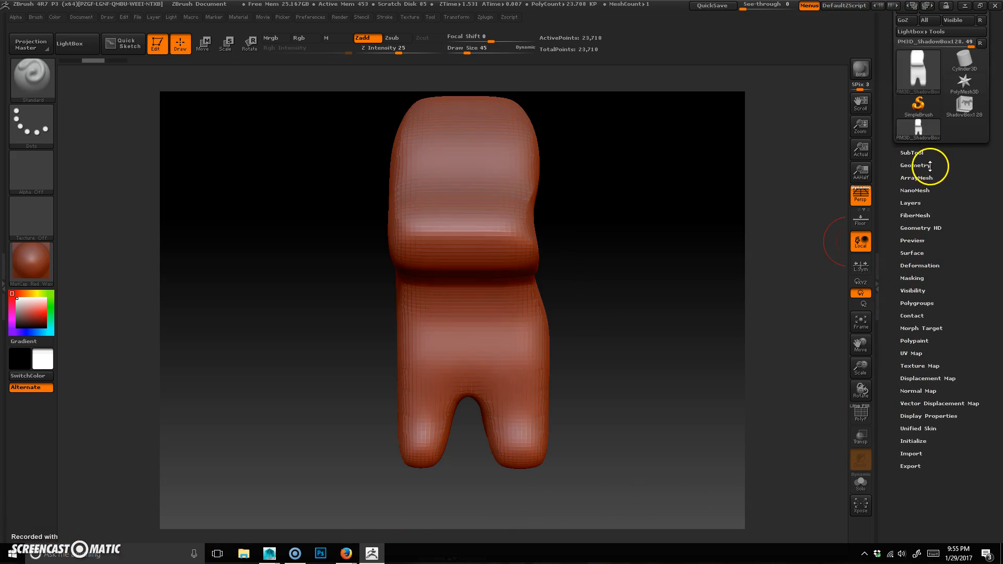
left_click(929, 165)
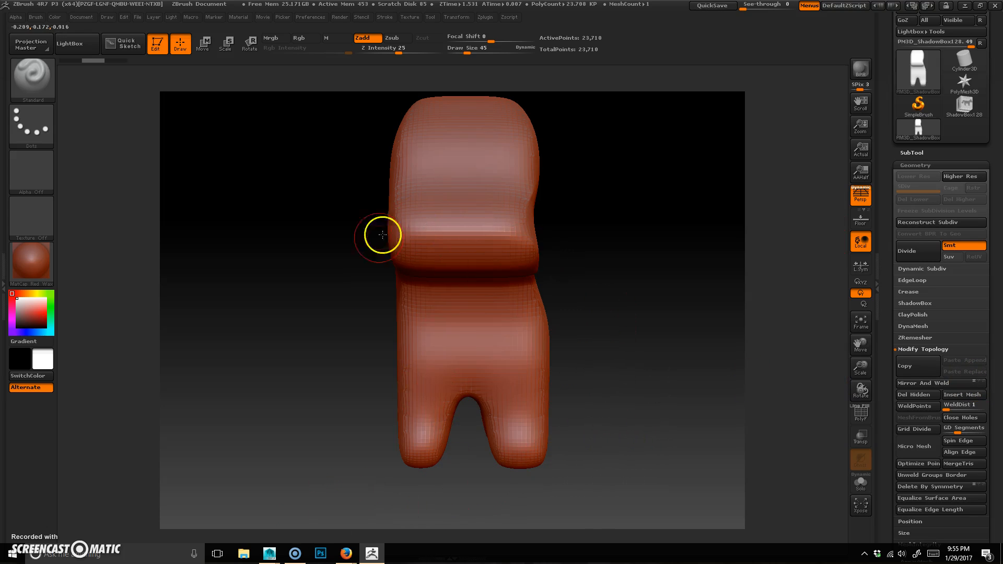
left_click(948, 383)
left_click_drag(650, 458, 616, 381)
left_click_drag(609, 347, 657, 392)
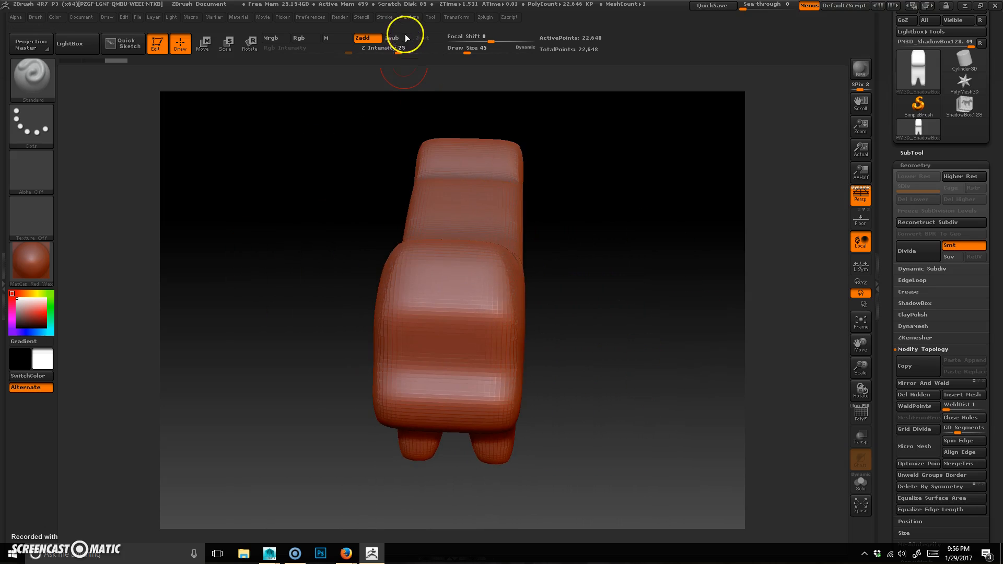
left_click(444, 16)
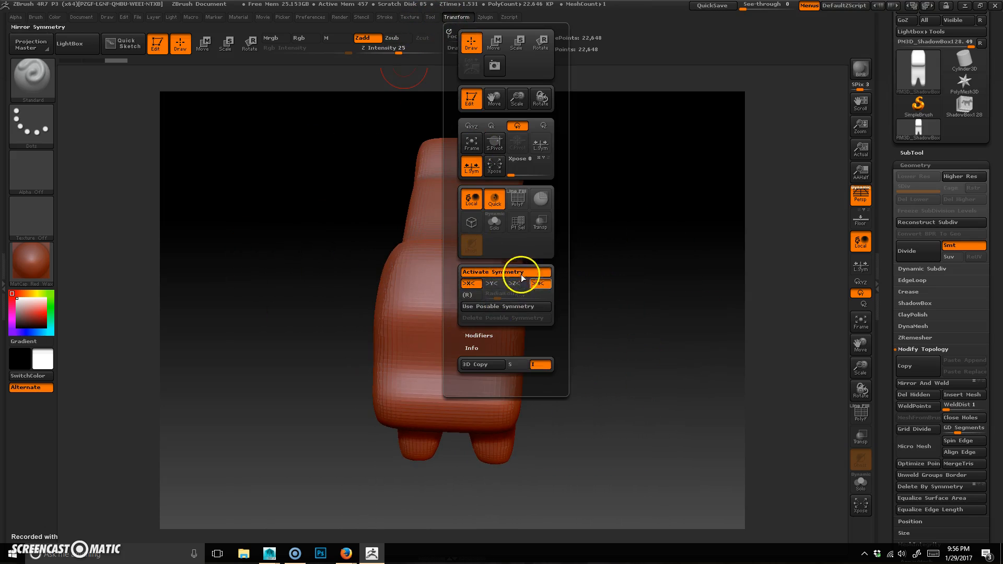
left_click_drag(650, 314, 660, 314)
mouse_move(458, 304)
left_mouse_down()
mouse_move(497, 244)
mouse_move(541, 300)
left_mouse_up()
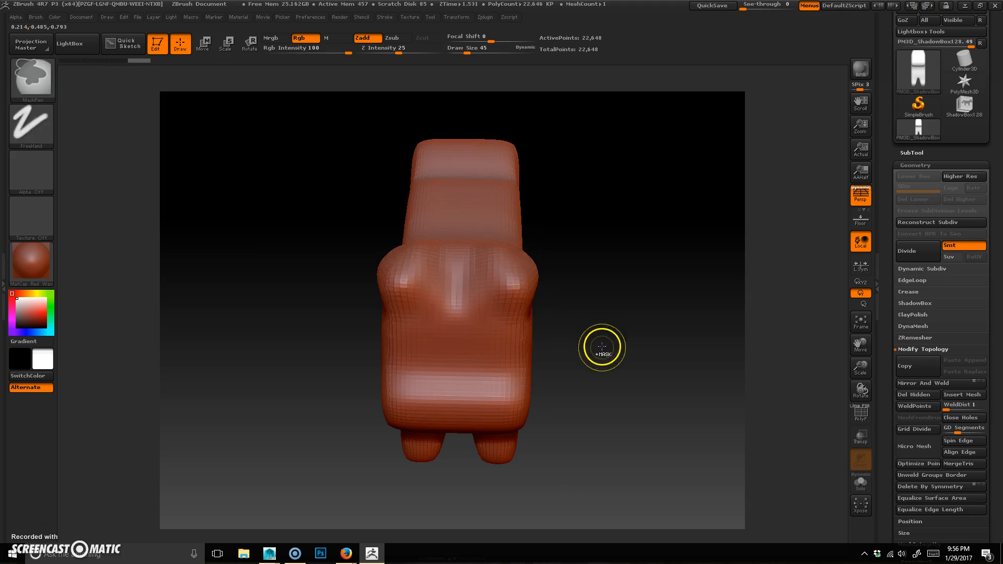
key("ctrl+z")
Step: Open the DynaMesh options in the Geometry settings at resolution 128
mouse_move(543, 372)
left_mouse_down()
mouse_move(587, 343)
mouse_move(538, 361)
left_mouse_up()
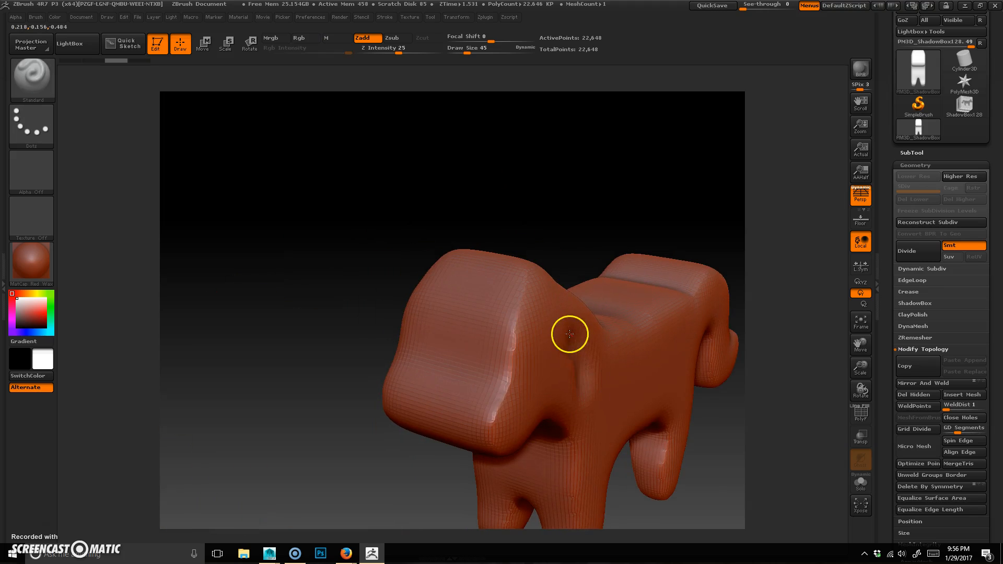
left_click_drag(647, 442, 663, 497)
left_click_drag(610, 420, 531, 395)
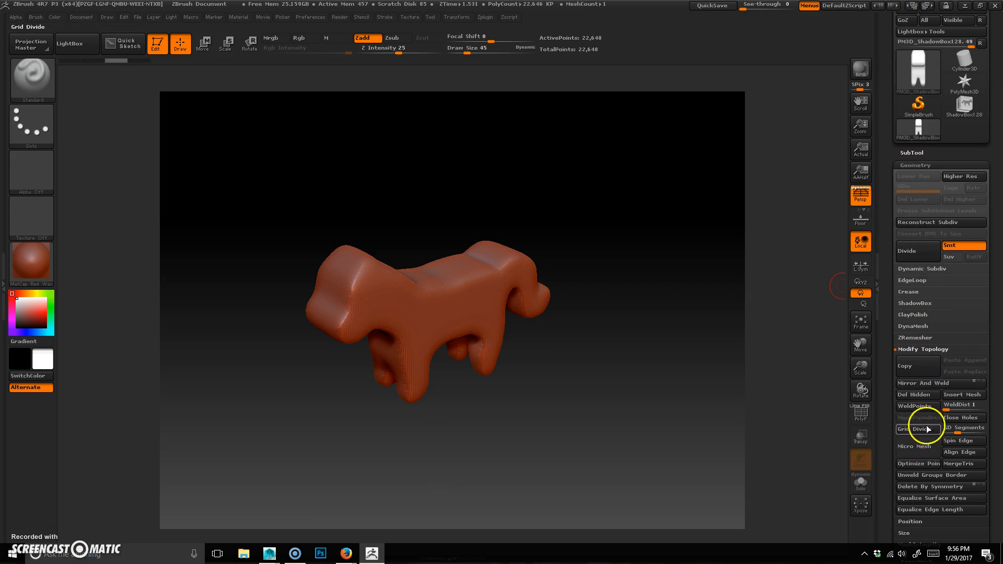
left_click(921, 349)
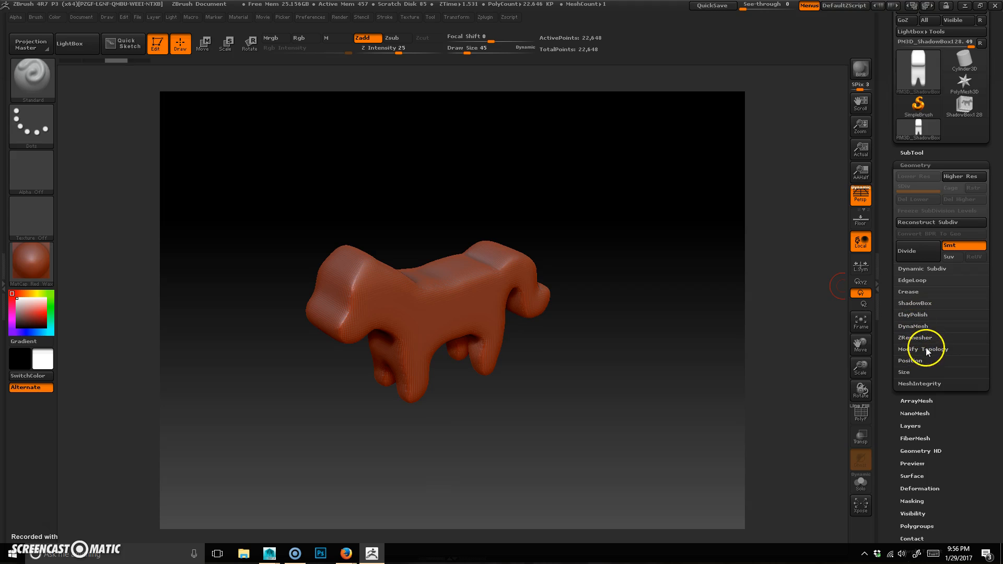
left_click(926, 349)
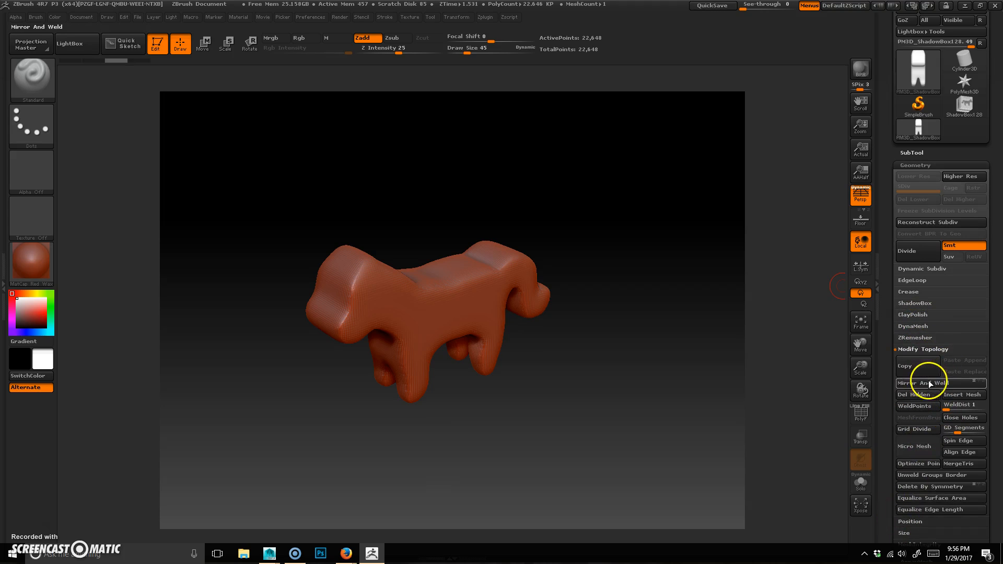
left_click(920, 350)
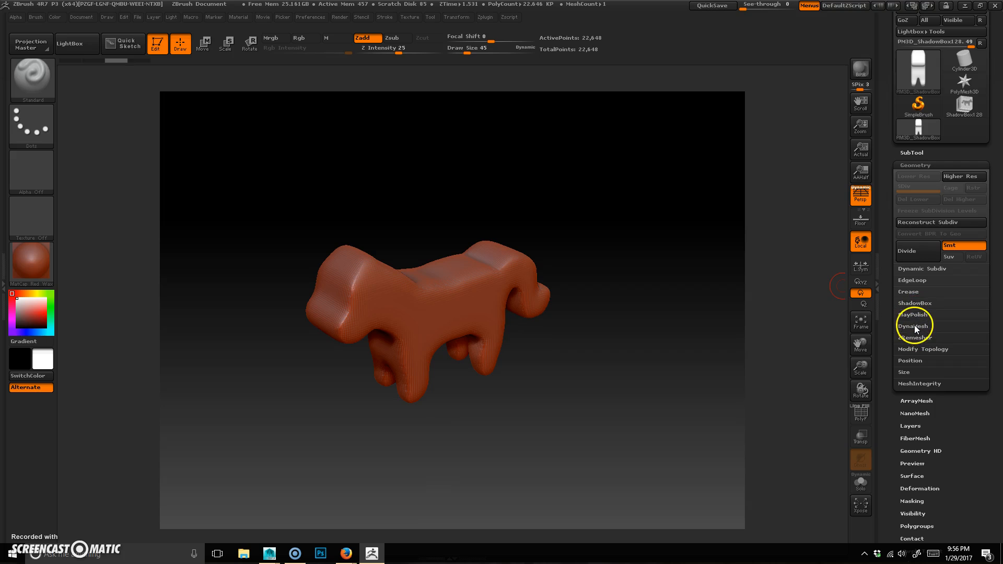
left_click(915, 325)
left_click(921, 359)
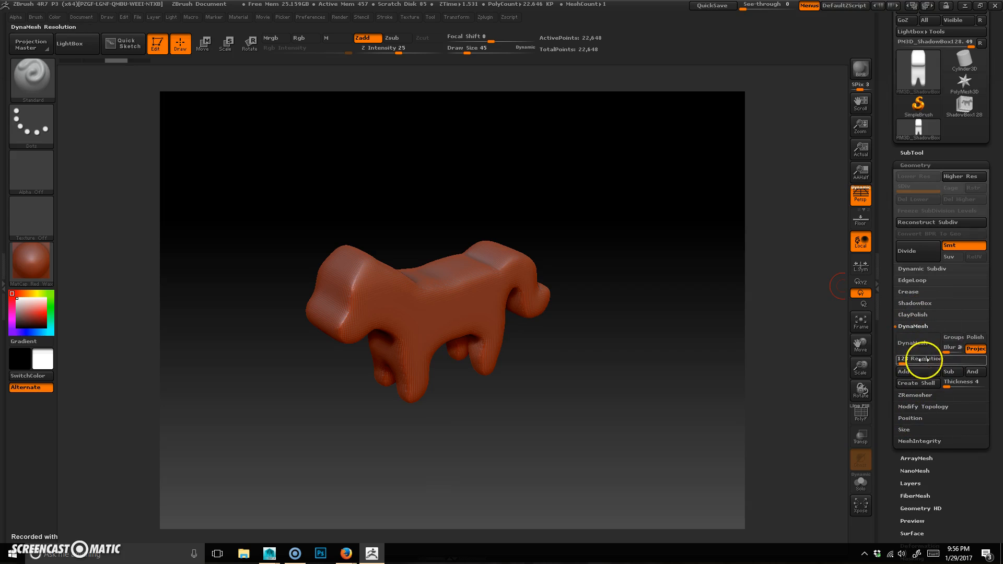
left_click_drag(499, 449, 612, 376)
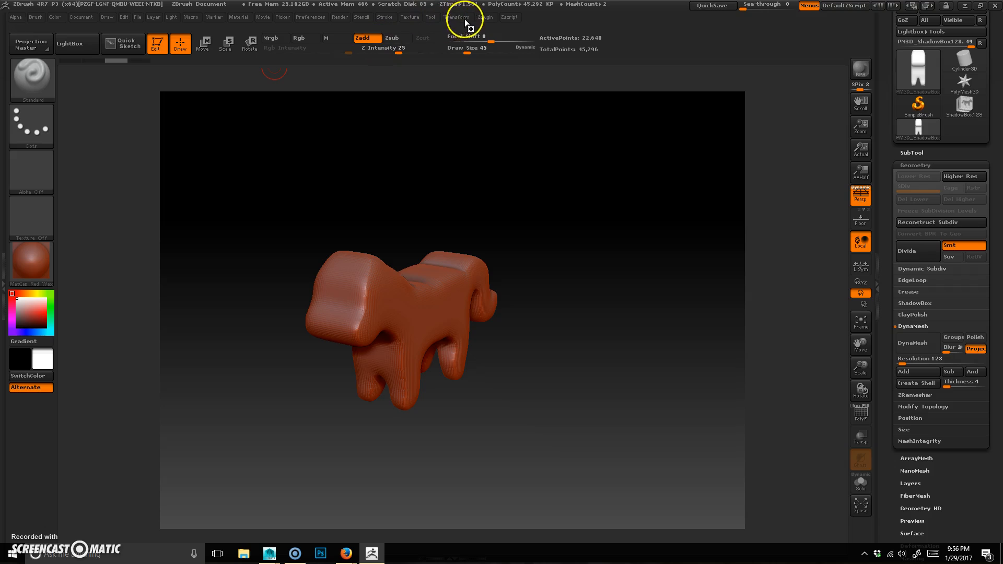
Step: Start saving the project and browse to the Desktop
left_click(138, 15)
left_click(151, 17)
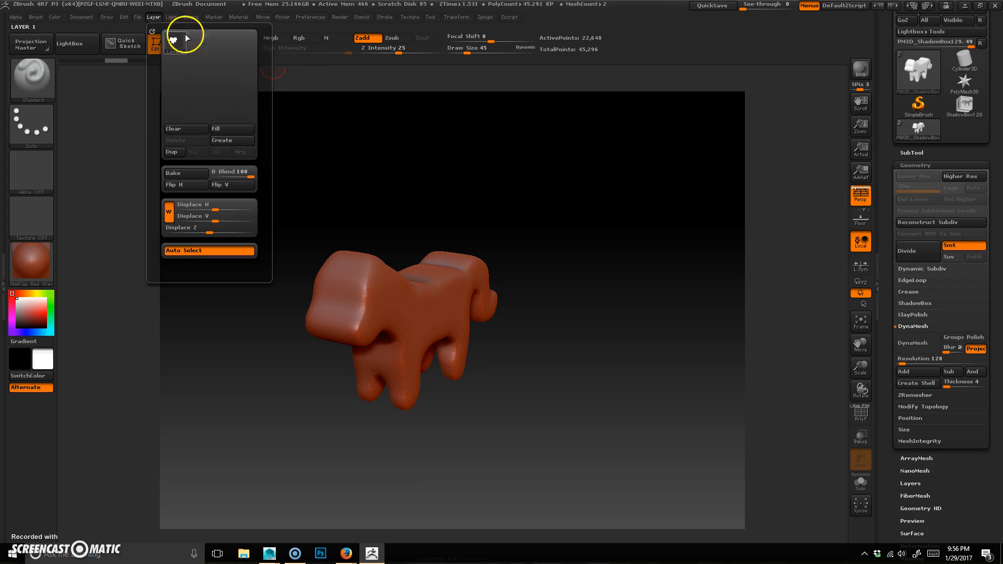
left_click(139, 15)
left_click(214, 40)
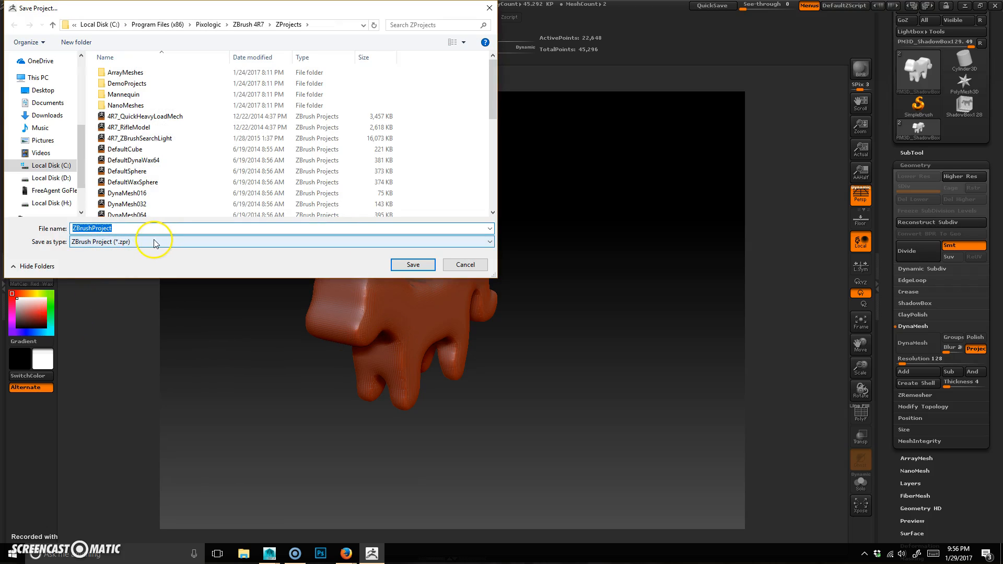
left_click(51, 166)
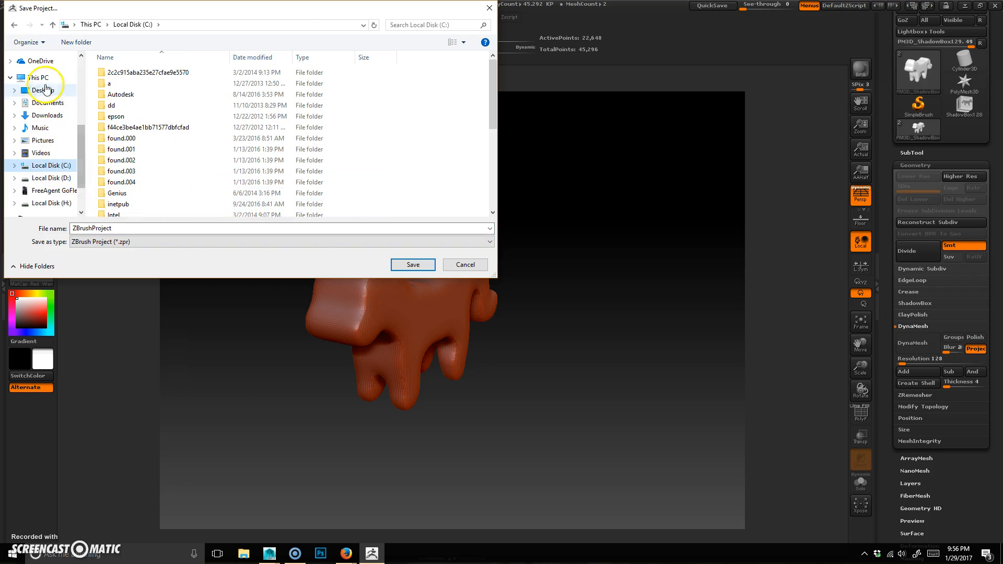
left_click(43, 91)
Step: Create a new folder named toy on the Desktop and open it
right_click(227, 212)
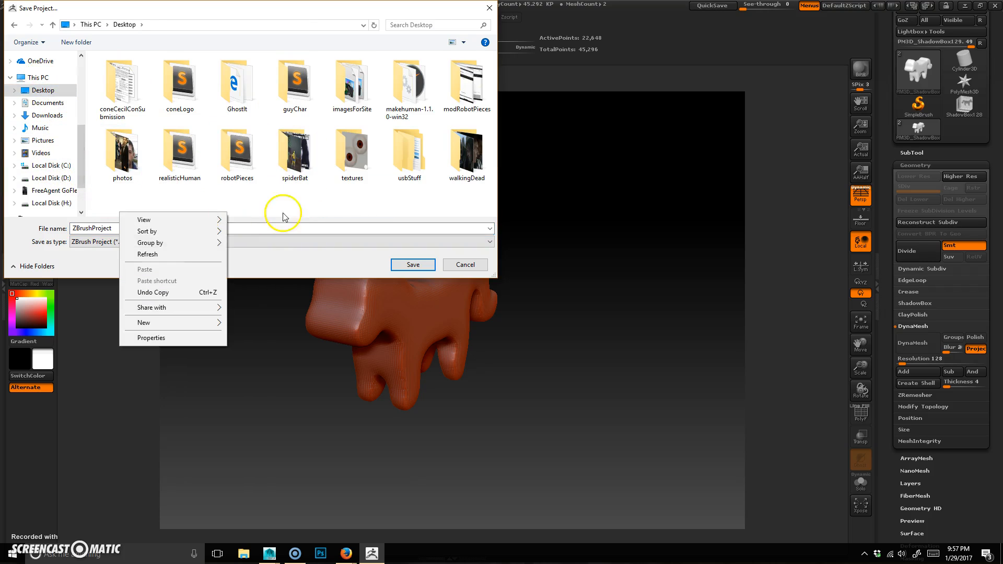
mouse_move(186, 322)
left_click(281, 329)
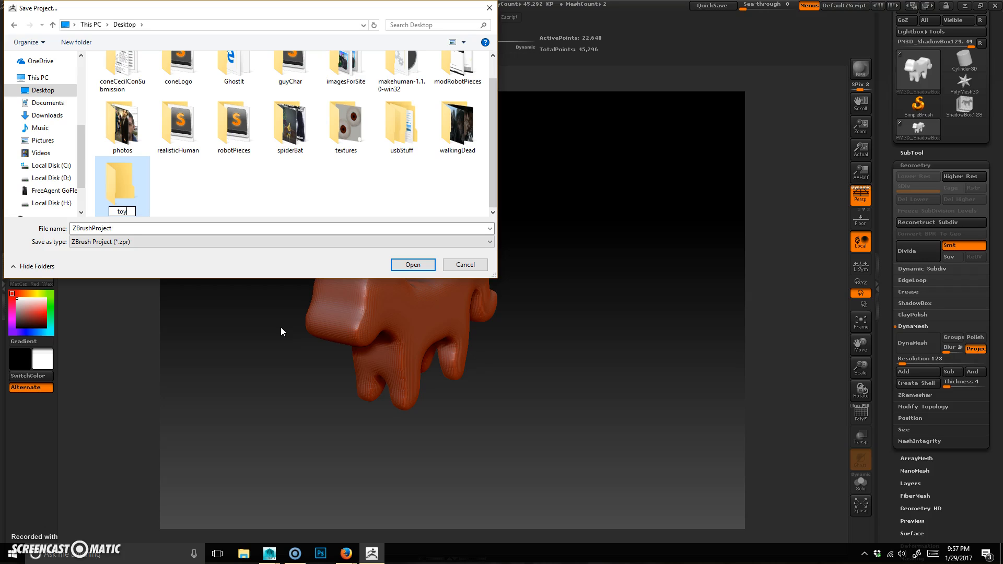
key("Return")
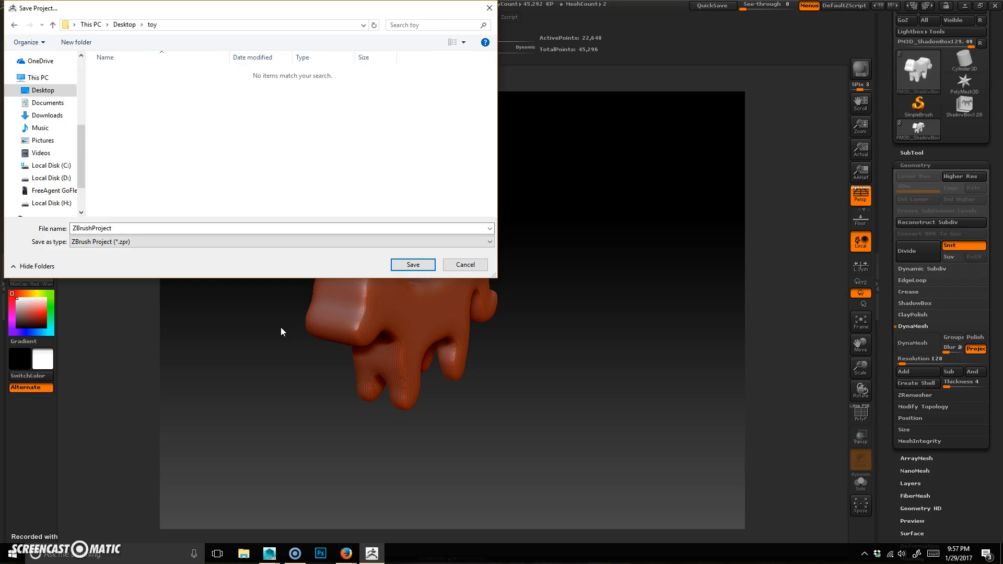
Step: Save the project as toy_v01 in the toy folder and dismiss the Lightbox shortcut notice
left_click(174, 233)
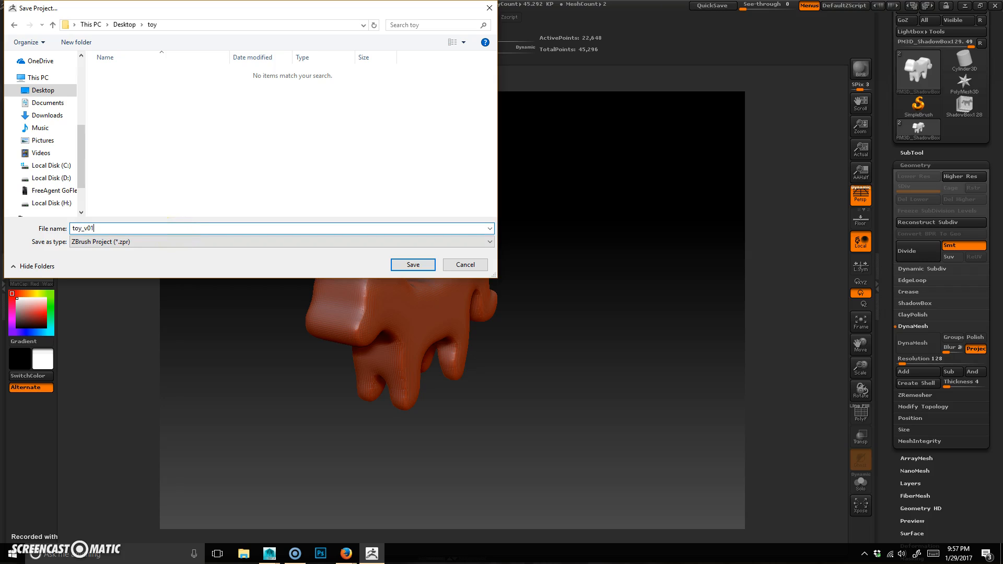
key("Return")
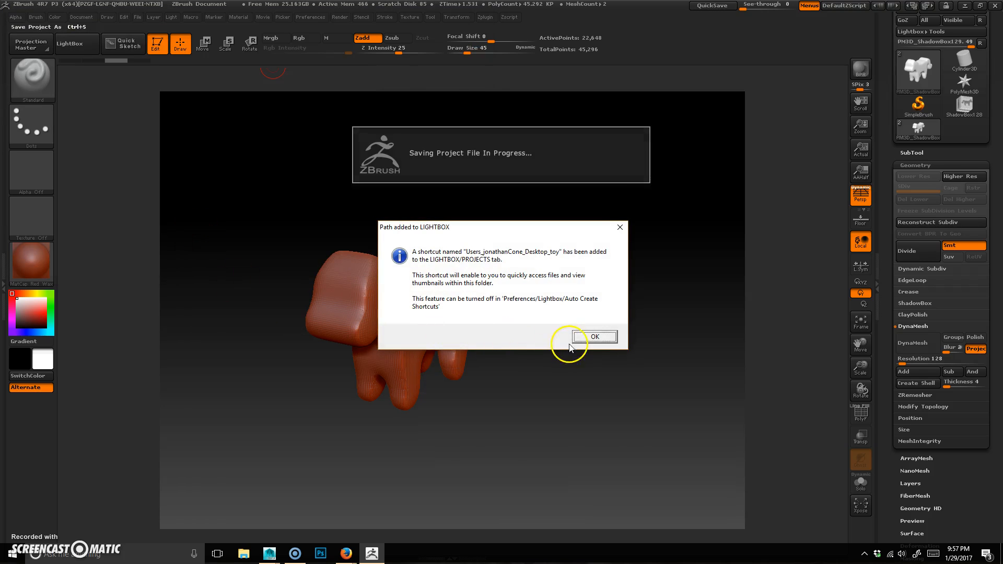
left_click(596, 337)
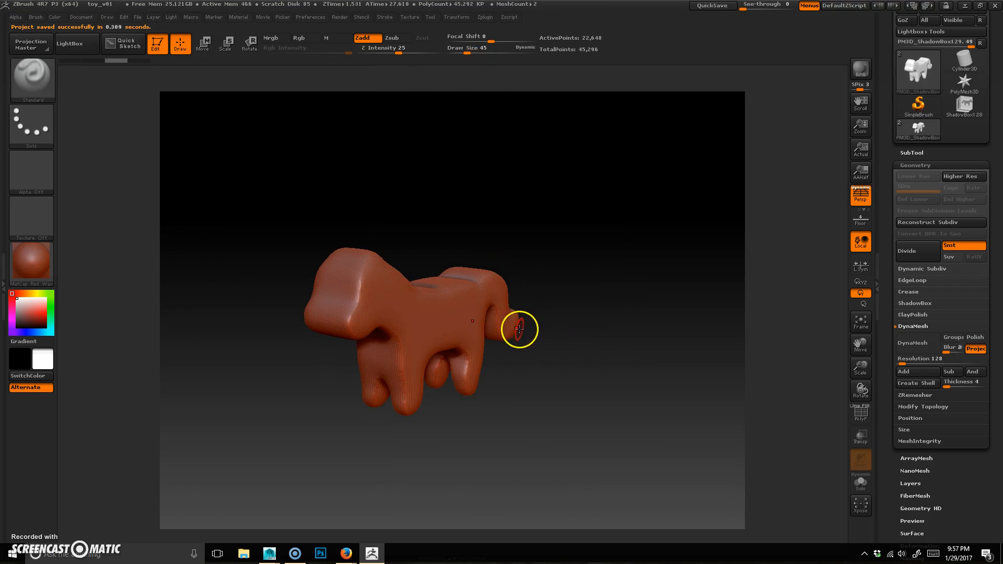
Step: Apply DynaMesh to remesh the dog model
left_click_drag(461, 446, 472, 445)
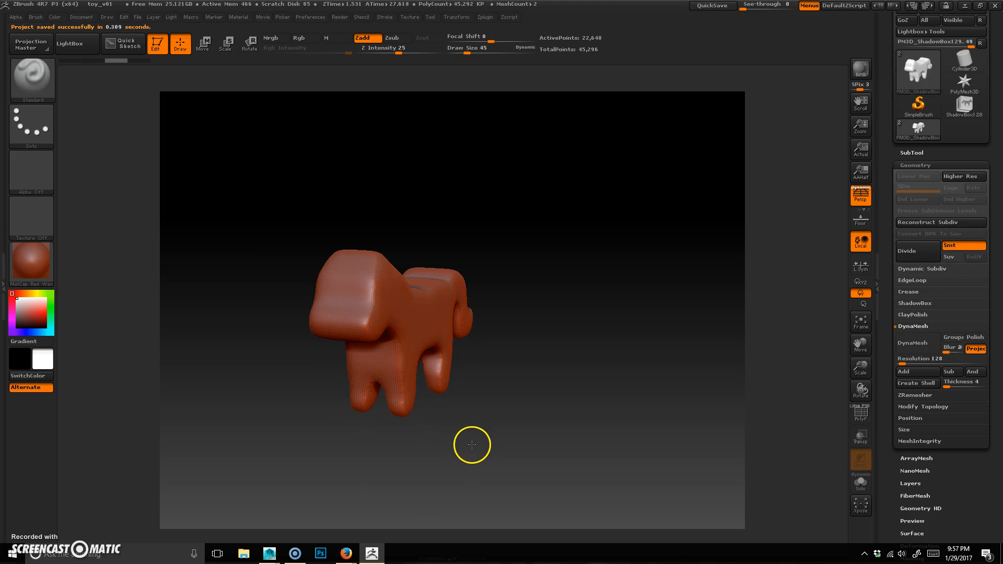
left_click(918, 343)
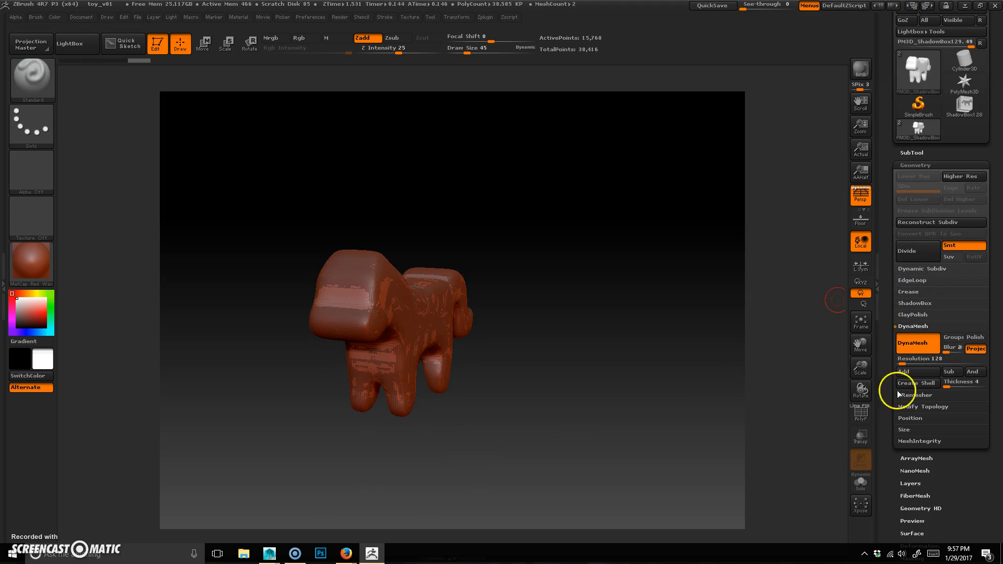
Step: Rotate the dog and toggle the polygon frame display on and off to check the DynaMesh topology
left_click_drag(604, 400, 597, 448)
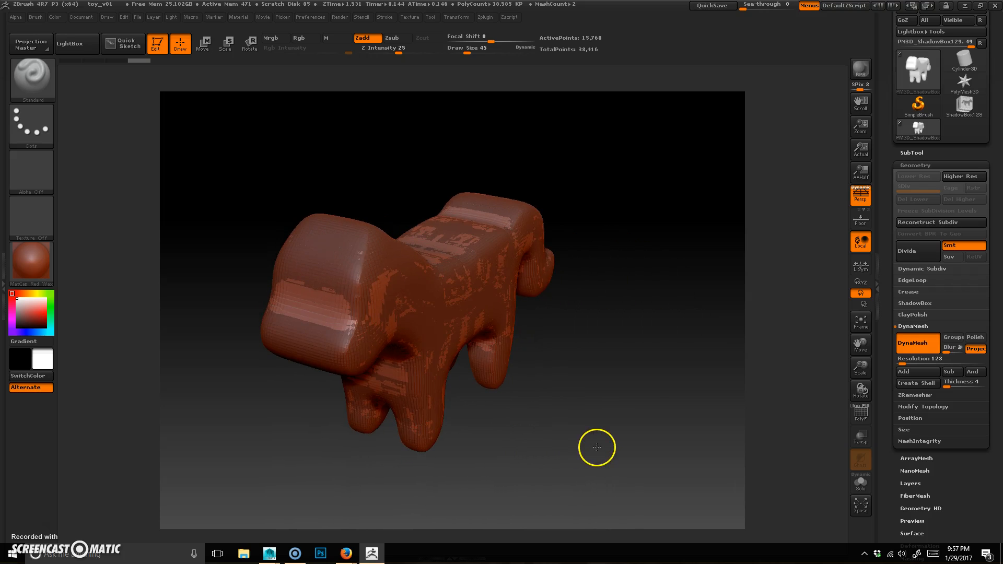
key("shift+f")
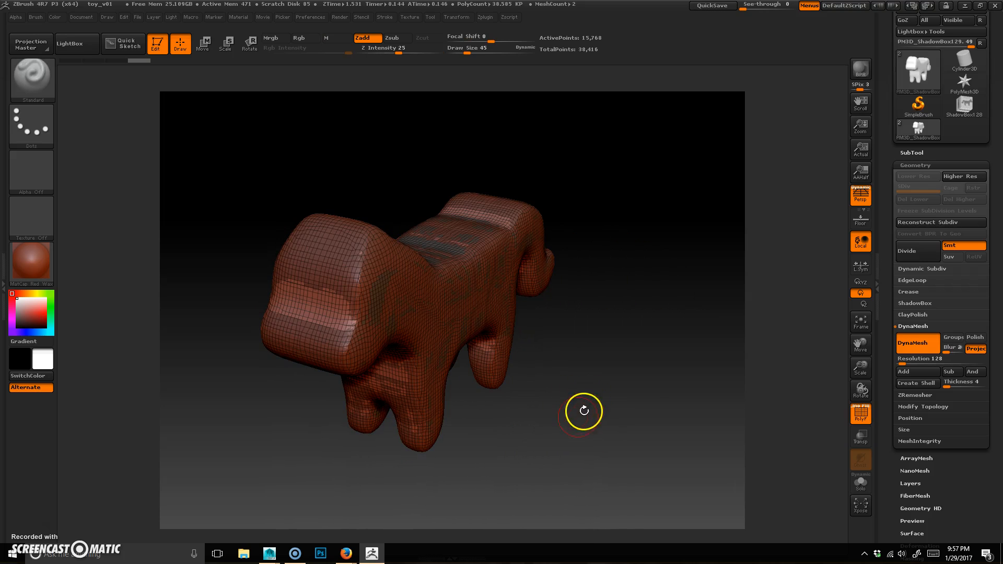
key("shift+f")
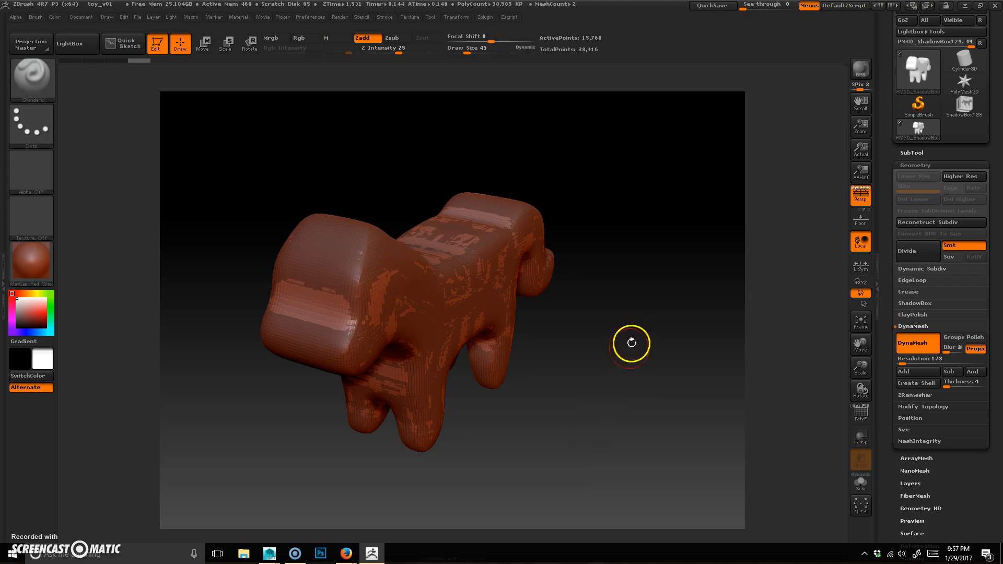
key("ctrl")
left_click_drag(625, 224, 703, 385, "ctrl")
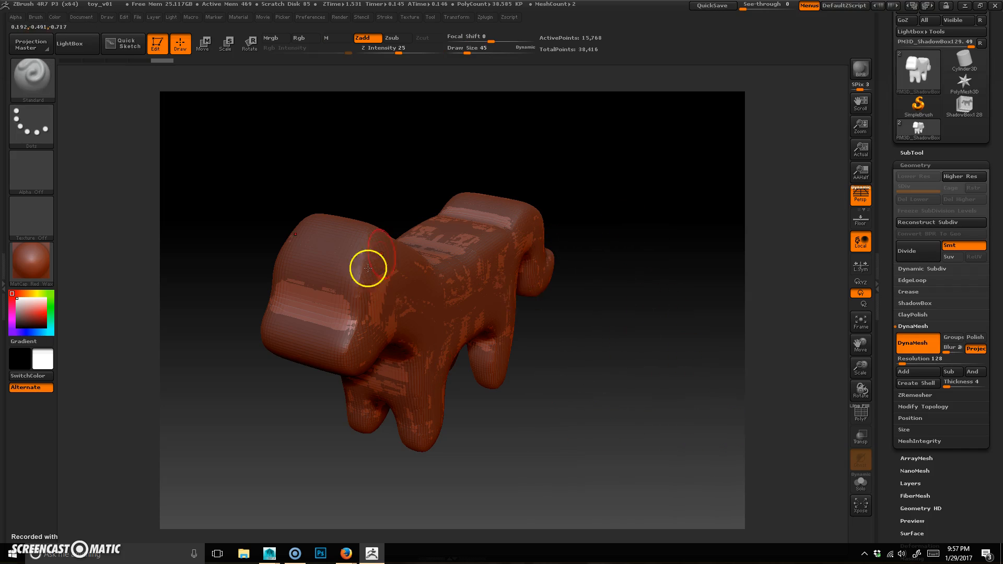
left_click_drag(509, 461, 428, 287)
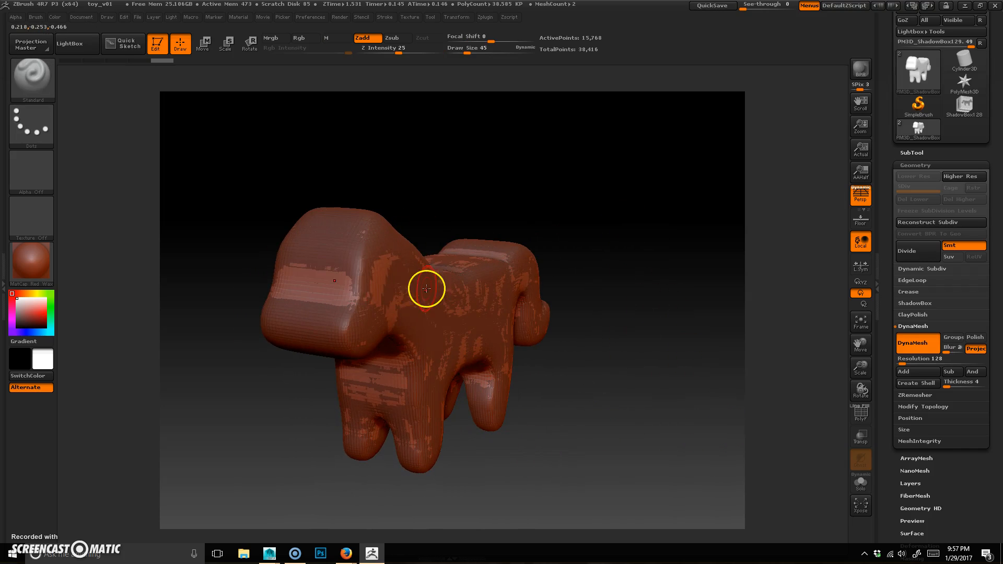
mouse_move(348, 295)
left_mouse_down()
mouse_move(374, 324)
mouse_move(332, 295)
left_mouse_up()
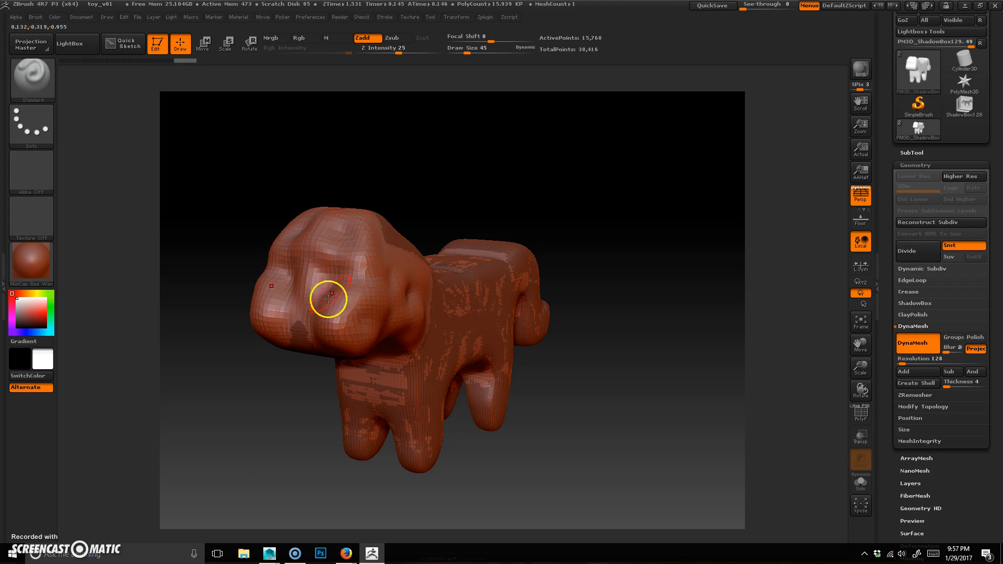
key("ctrl+z")
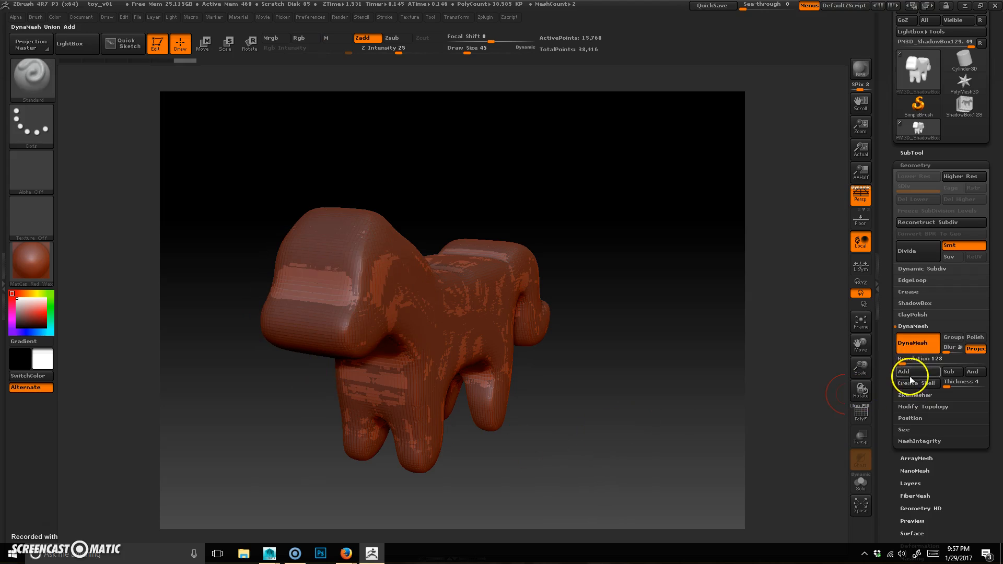
Step: Set the DynaMesh resolution to 424 and toggle the polygon frame display
left_click_drag(658, 258, 702, 366, "ctrl")
left_click_drag(584, 244, 670, 363, "ctrl")
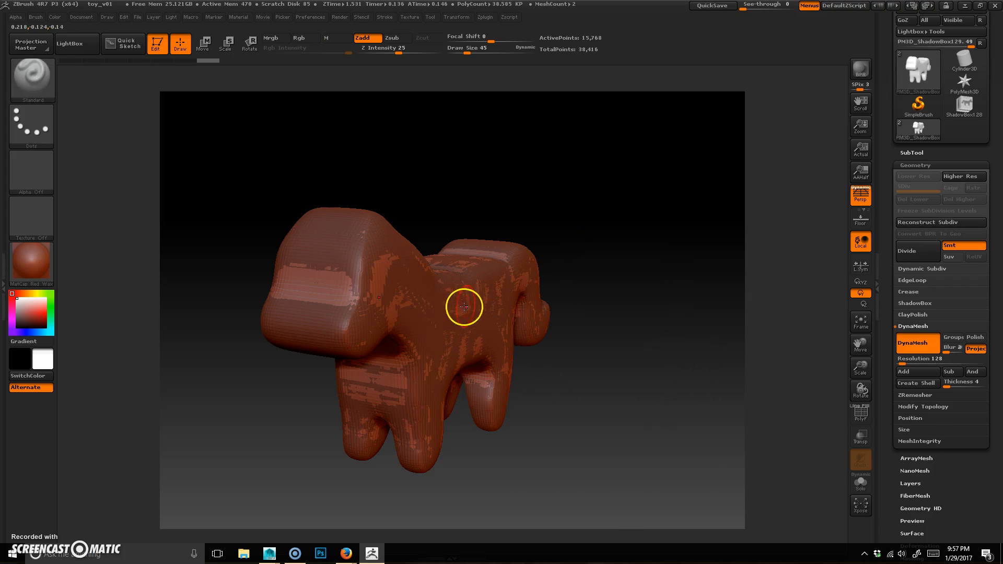
left_click_drag(905, 359, 912, 363)
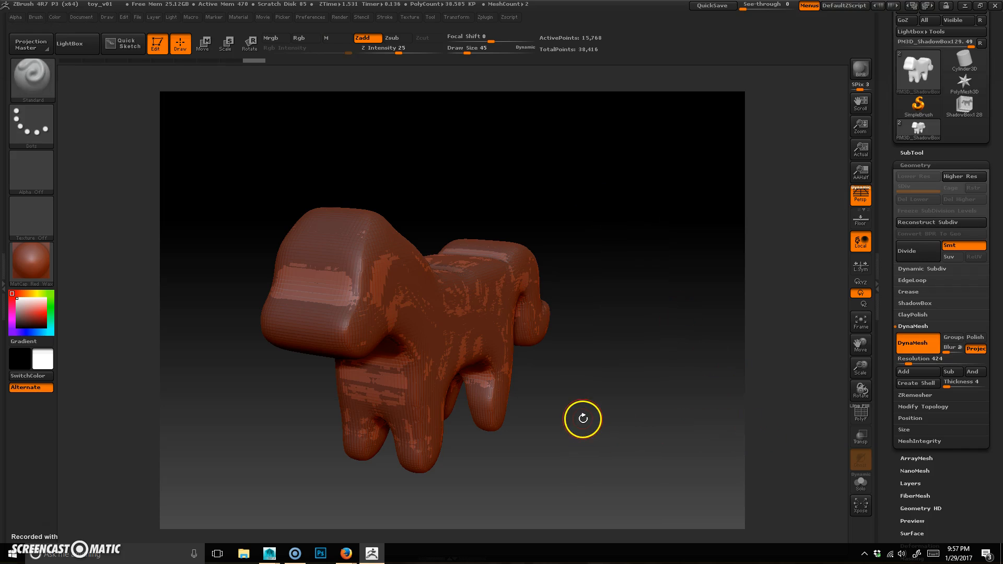
key("shift+f")
mouse_move(626, 365)
left_mouse_down()
mouse_move(612, 377)
mouse_move(625, 379)
left_mouse_up()
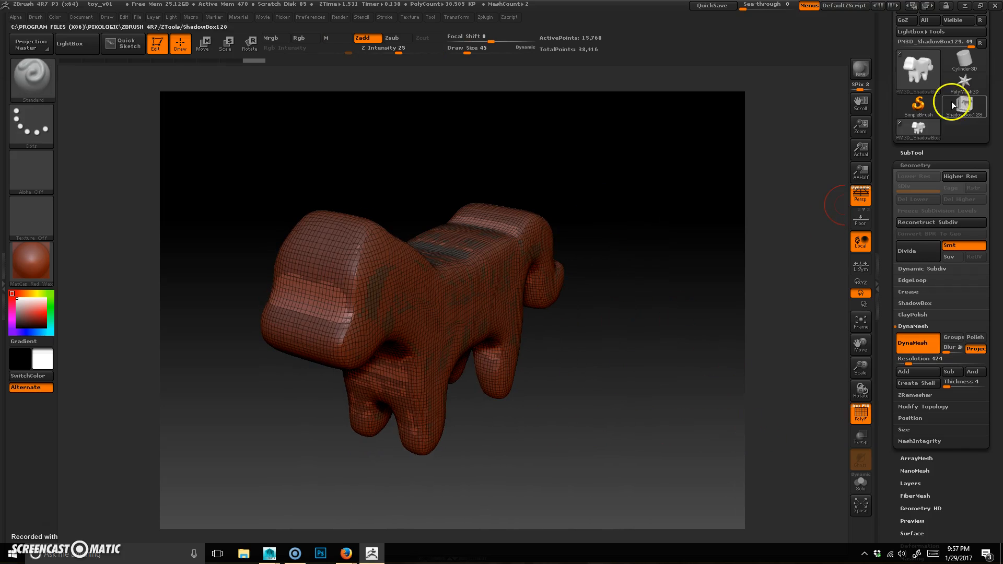
Step: Open the SubTool list, select the second subtool and delete it, confirming the warning
left_click(912, 153)
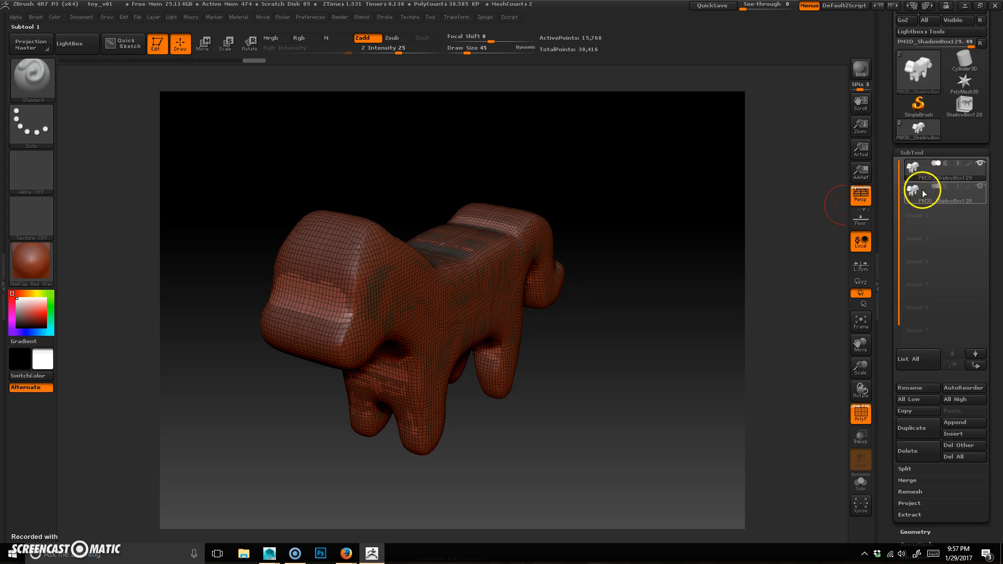
mouse_move(916, 207)
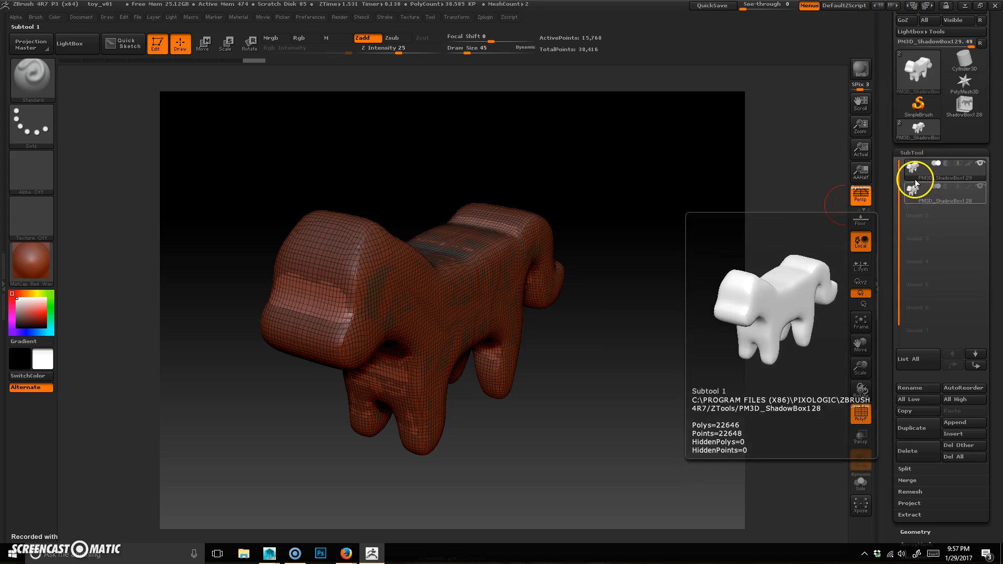
left_click_drag(571, 399, 578, 383)
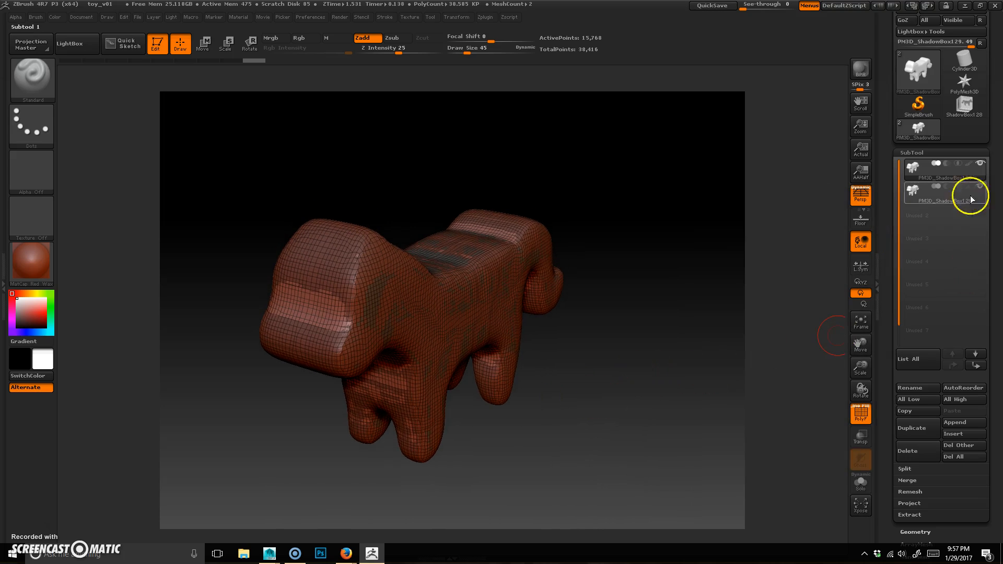
left_click(916, 197)
mouse_move(917, 202)
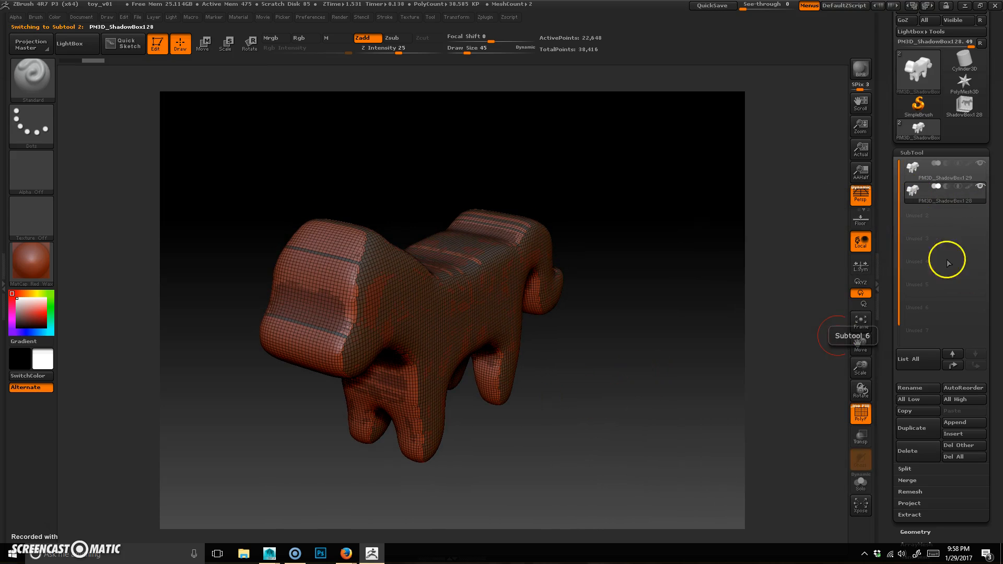
left_click(920, 454)
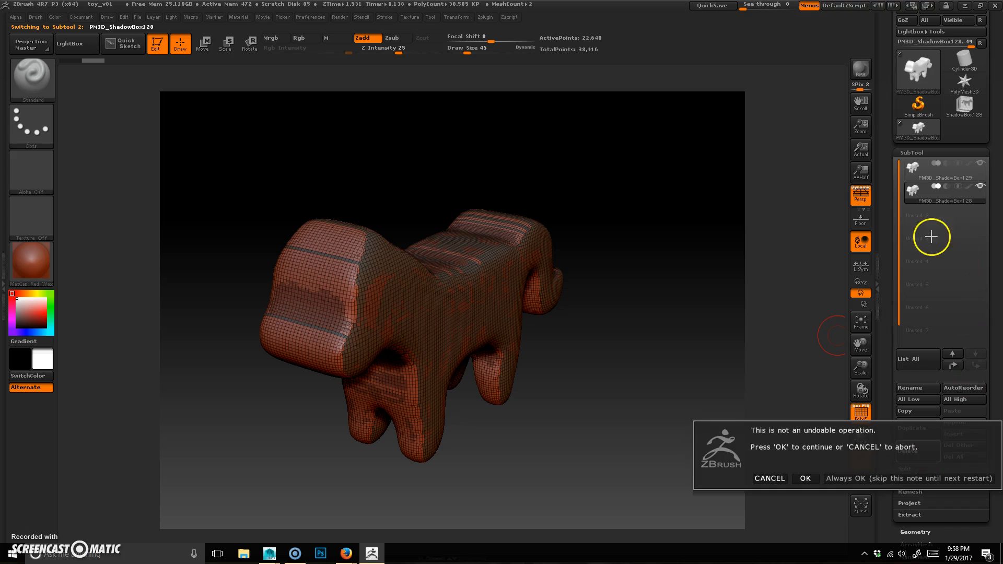
left_click(803, 478)
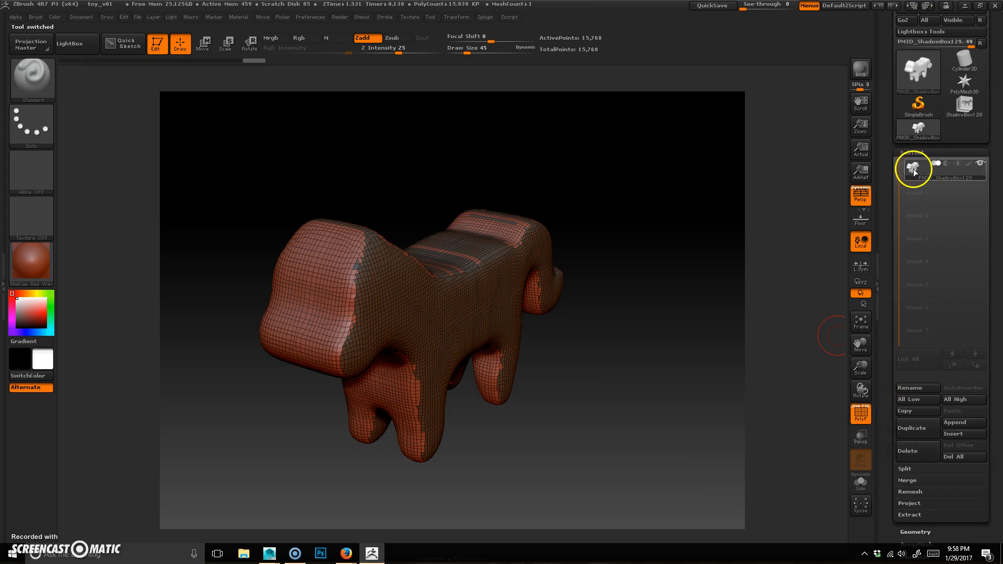
Step: Try to remesh the dog with DynaMesh at resolution 424, then undo it
left_click_drag(594, 417, 595, 418)
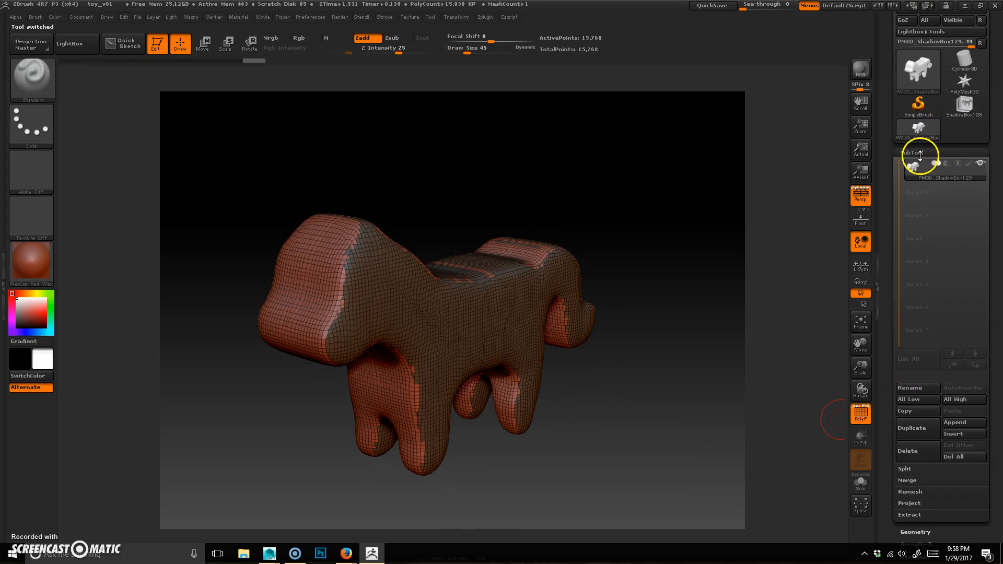
left_click(917, 153)
left_click(916, 165)
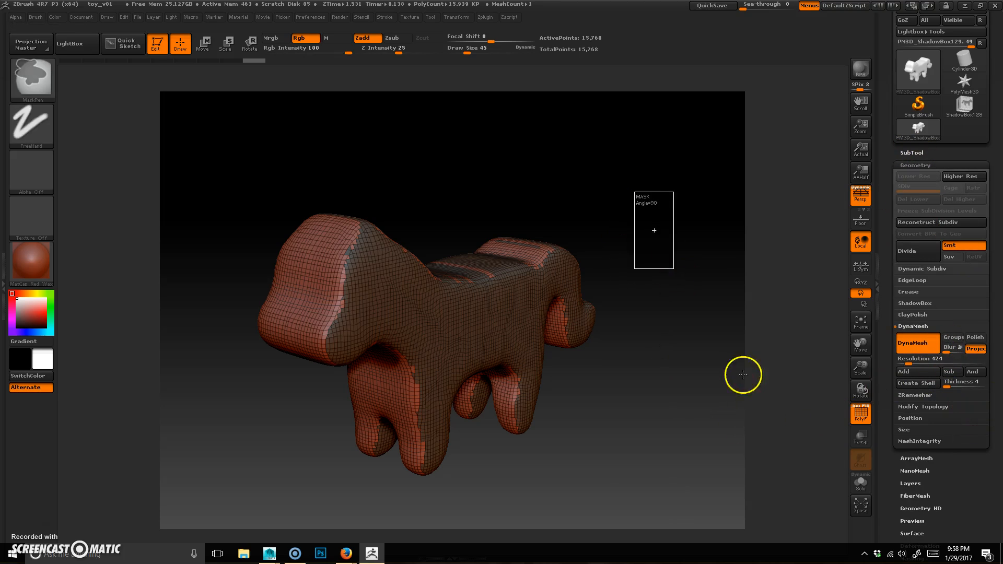
left_click_drag(627, 372, 634, 365, "alt")
left_click_drag(473, 307, 487, 311)
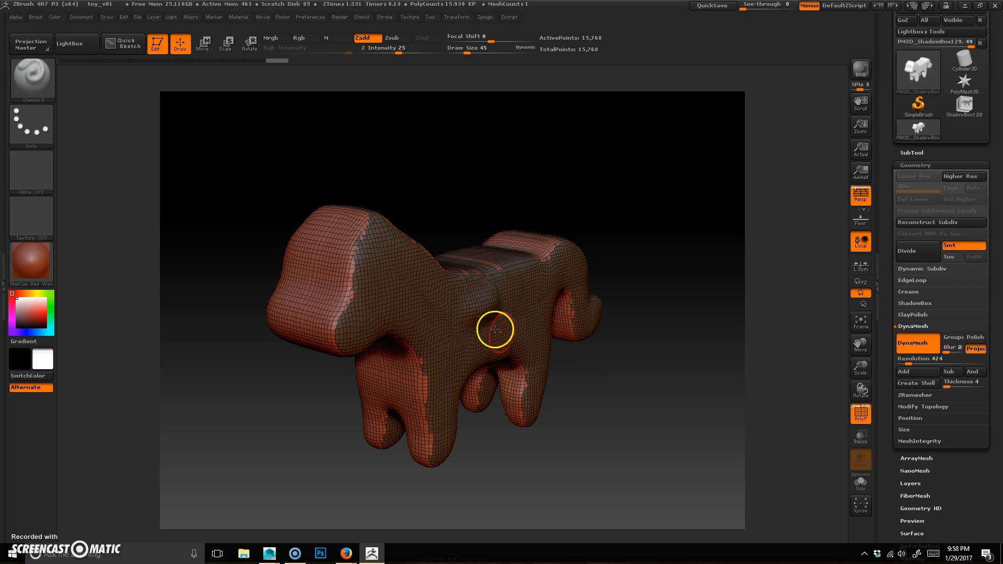
left_click_drag(659, 233, 708, 318, "ctrl")
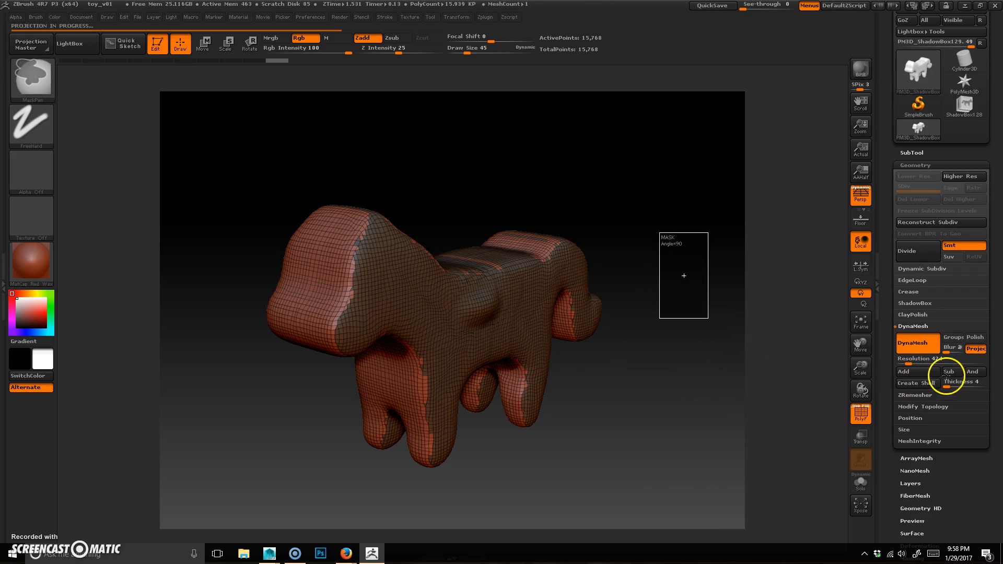
left_click_drag(575, 433, 609, 432, "alt")
key("ctrl+z")
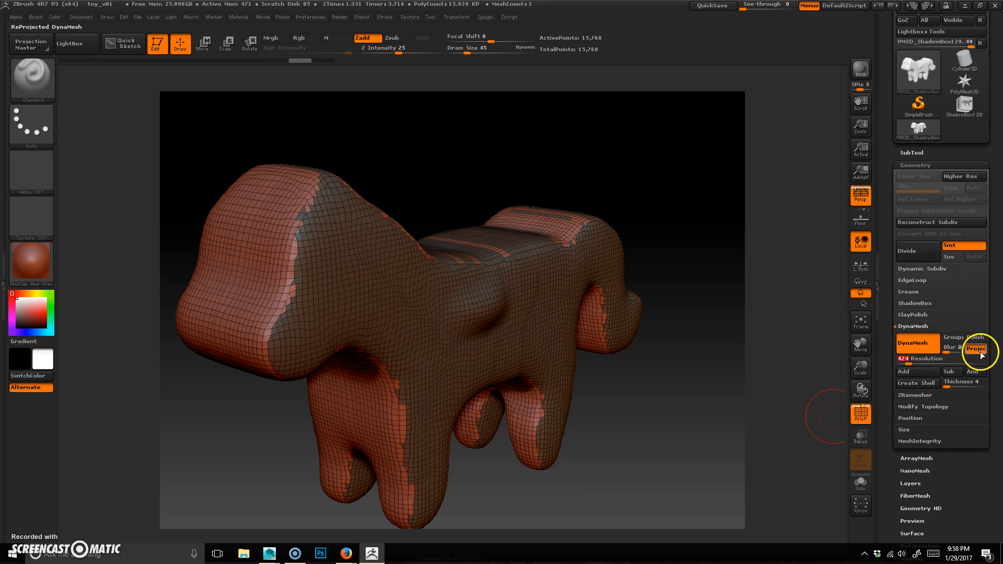
Step: Set the DynaMesh resolution to 128 and remesh the dog
type("128")
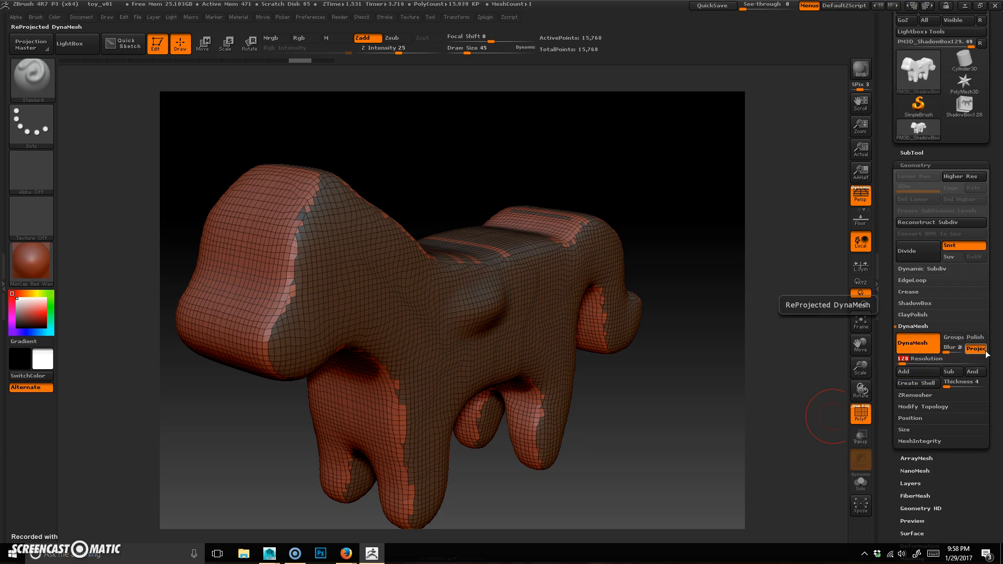
left_click_drag(680, 354, 722, 443, "ctrl")
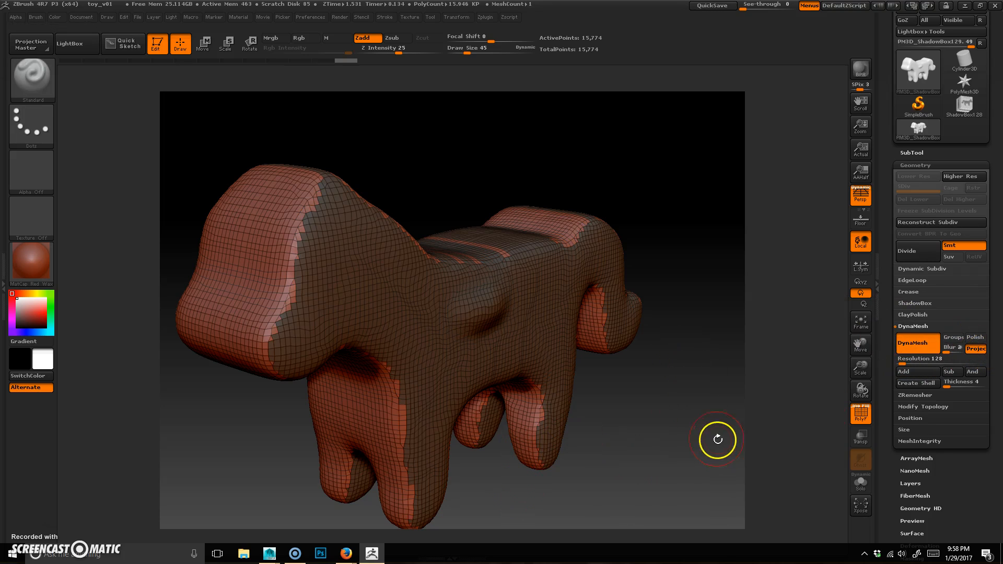
left_click_drag(463, 313, 476, 315, "shift")
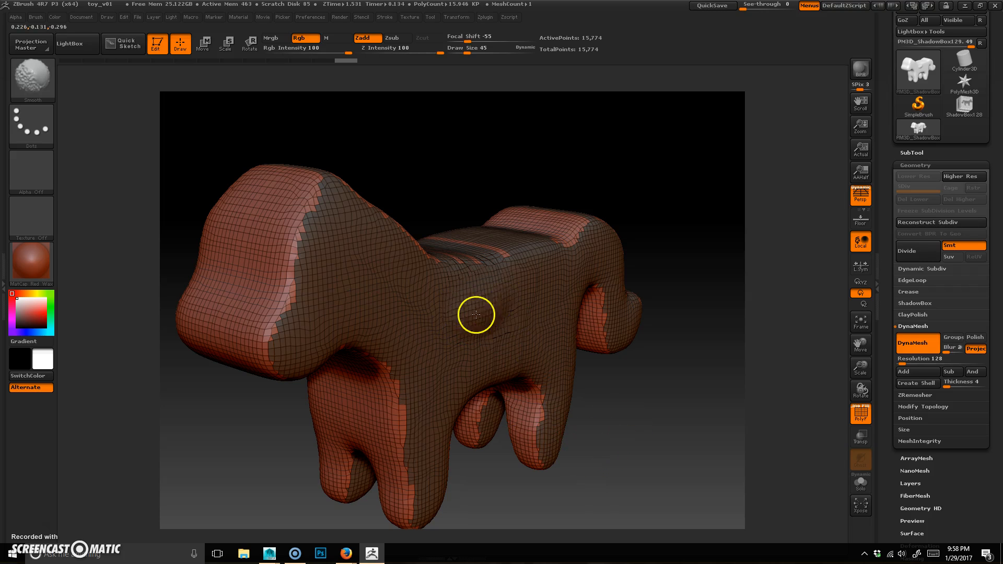
mouse_move(689, 464)
left_mouse_down()
mouse_move(674, 481)
mouse_move(706, 475)
mouse_move(691, 455)
left_mouse_up()
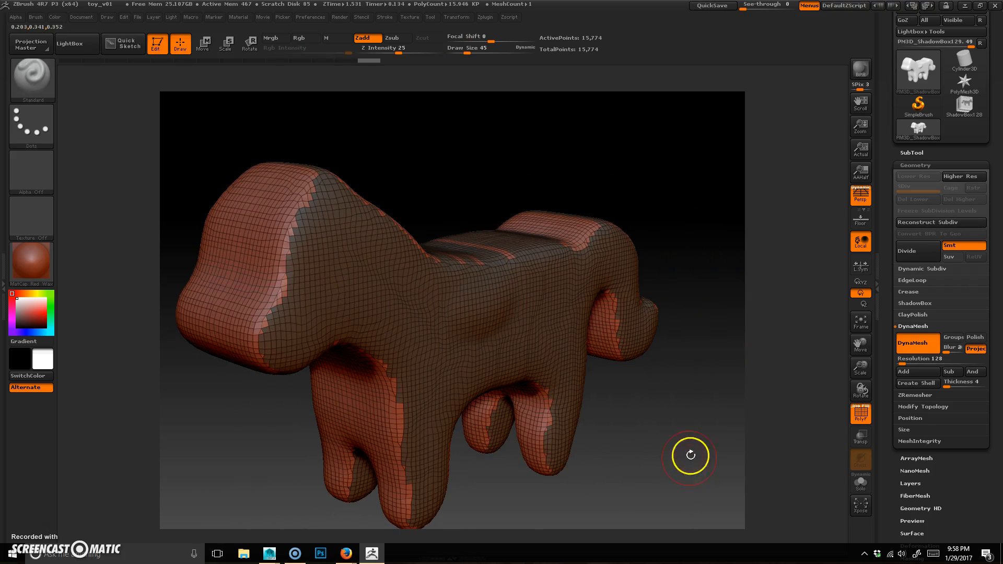
left_click_drag(705, 498, 627, 434)
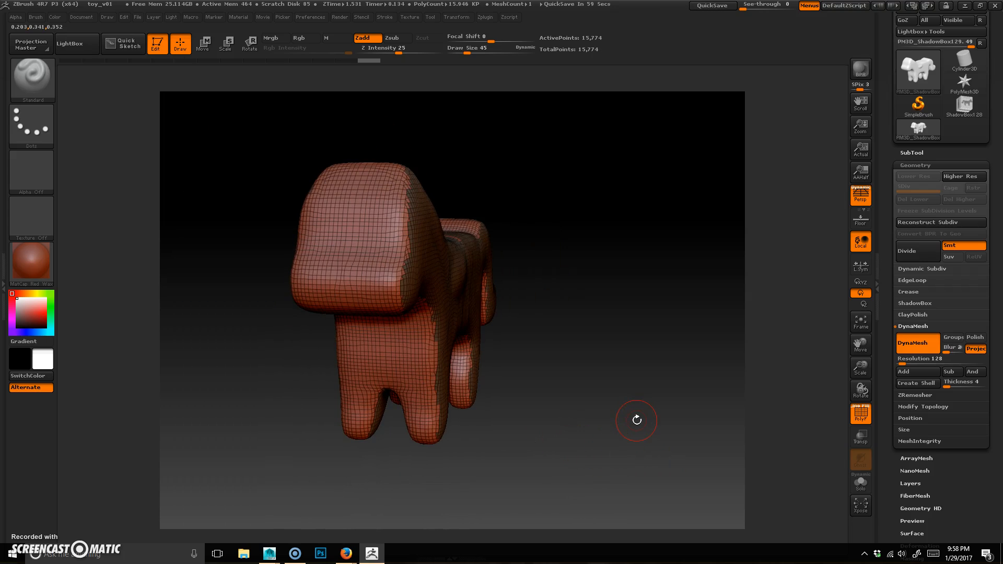
Step: Switch to the sPolish brush after rotating around the remeshed dog
left_click_drag(637, 420, 578, 408)
left_click_drag(324, 335, 279, 443)
left_click_drag(722, 485, 685, 533)
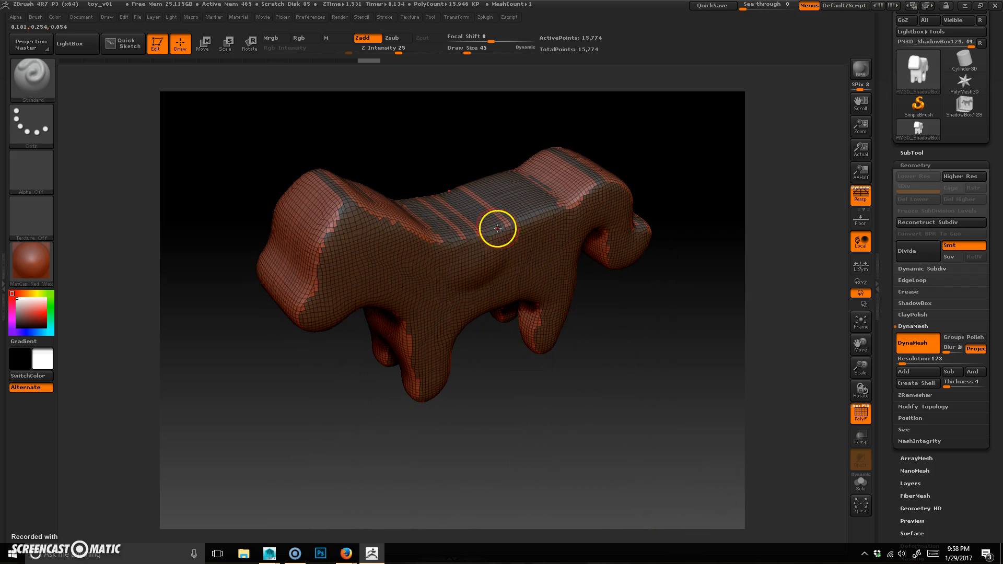
mouse_move(522, 211)
left_mouse_down("shift")
mouse_move(540, 222)
mouse_move(496, 232)
mouse_move(443, 212)
left_mouse_up("shift")
mouse_move(549, 424)
left_mouse_down()
mouse_move(578, 423)
mouse_move(552, 422)
left_mouse_up()
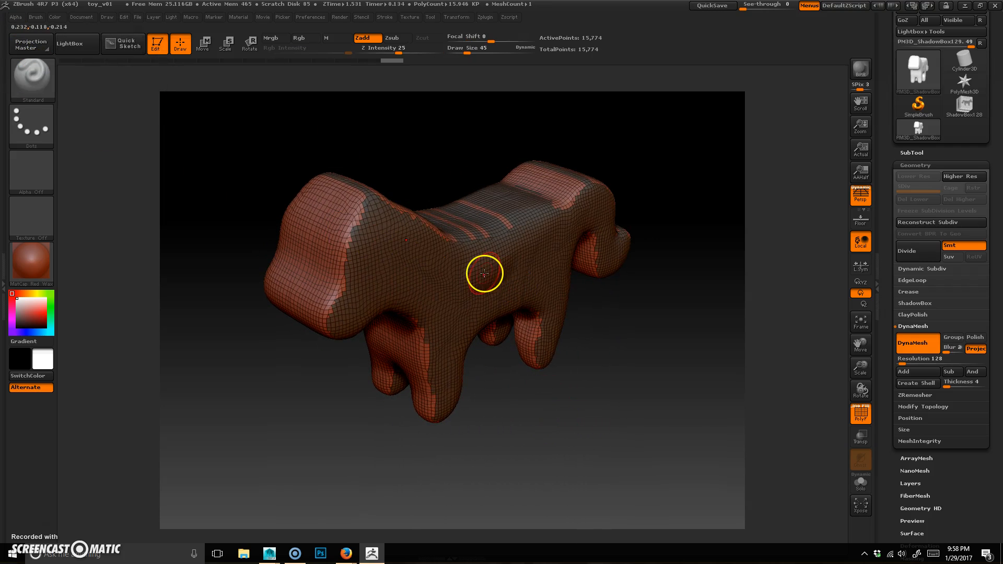
key("b")
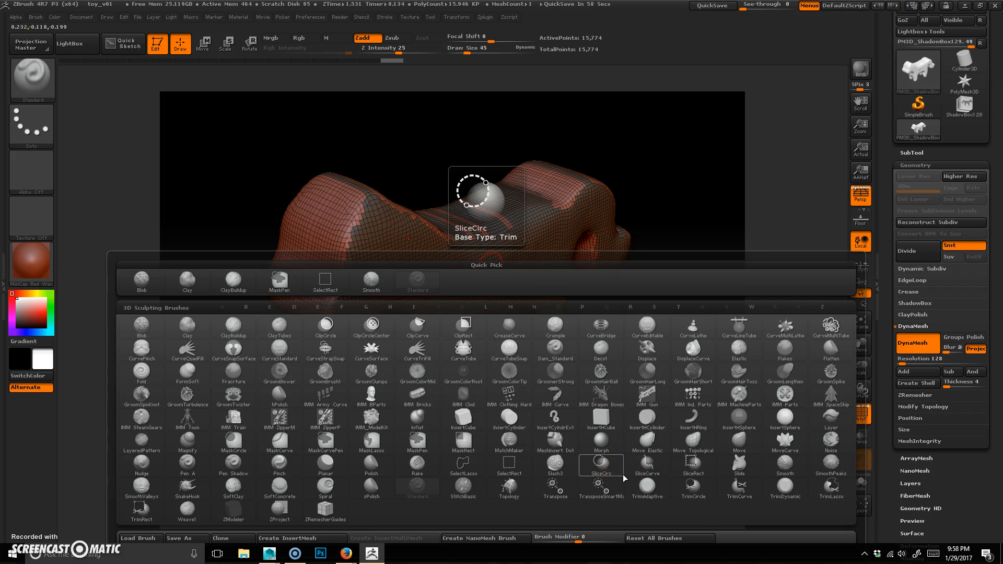
left_click(372, 488)
left_click_drag(635, 431, 631, 420)
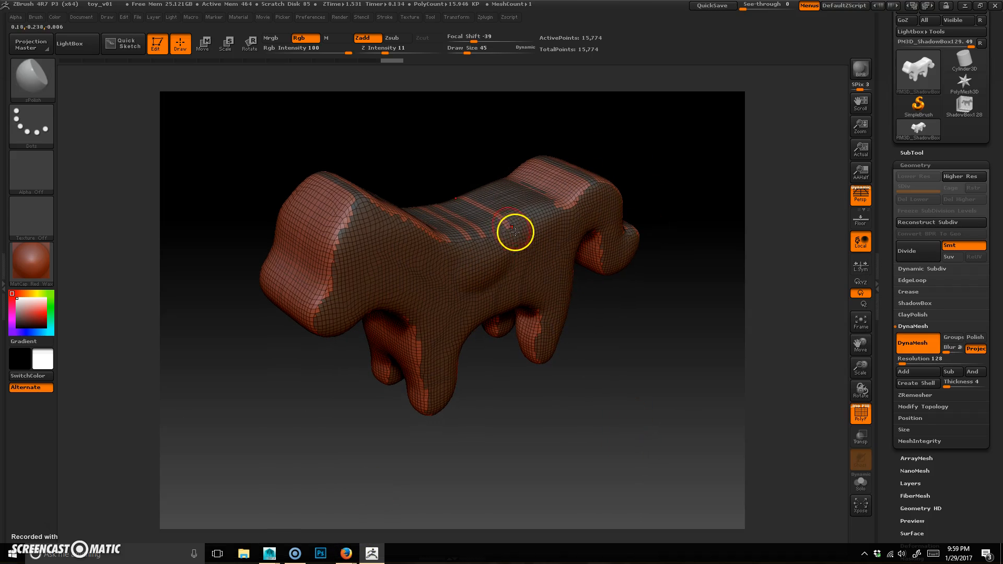
Step: Set the brush draw size to 68 and polish the dog's back and shoulders with sPolish
key("space")
mouse_move(506, 255)
left_mouse_down()
mouse_move(448, 230)
mouse_move(531, 228)
mouse_move(489, 238)
mouse_move(522, 222)
left_mouse_up()
mouse_move(643, 442)
left_mouse_down("shift")
mouse_move(677, 437)
mouse_move(645, 453)
left_mouse_up("shift")
mouse_move(506, 224)
left_mouse_down()
mouse_move(591, 197)
mouse_move(582, 195)
left_mouse_up()
key("space")
left_click_drag(470, 318, 467, 317)
mouse_move(387, 211)
left_mouse_down()
mouse_move(456, 242)
mouse_move(428, 224)
mouse_move(385, 221)
left_mouse_up()
left_click_drag(553, 442, 543, 470)
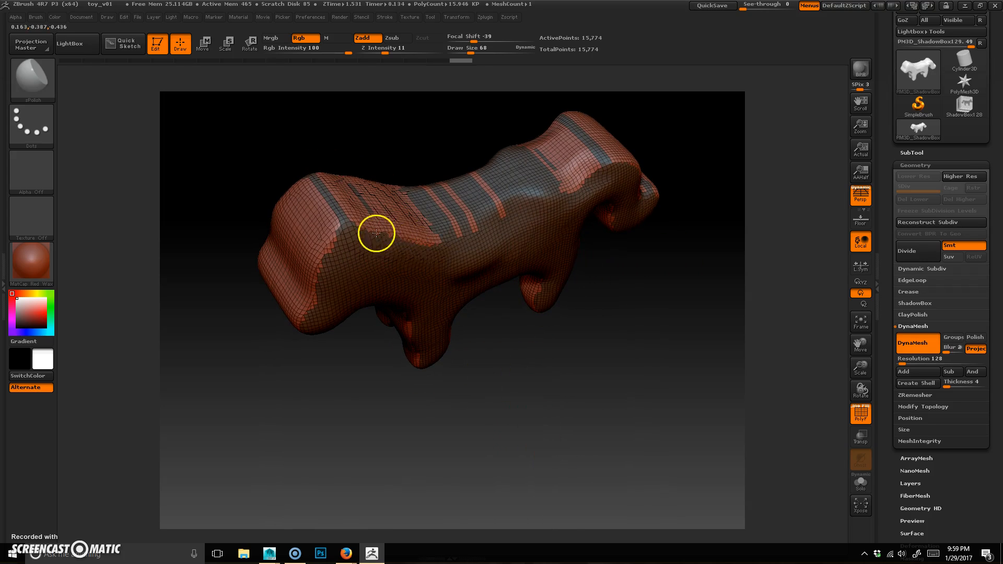
mouse_move(340, 256)
left_mouse_down()
mouse_move(322, 253)
mouse_move(321, 273)
left_mouse_up()
Step: Set Z Intensity to 26 and polish the dog's head and muzzle with sPolish
key("space")
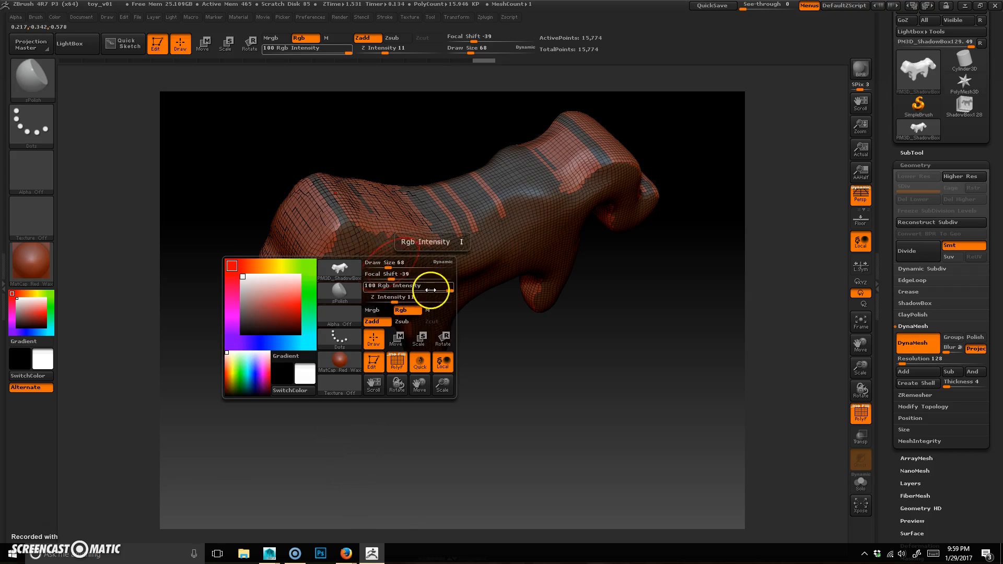
left_click_drag(398, 297, 410, 296)
mouse_move(333, 246)
left_mouse_down()
mouse_move(323, 269)
mouse_move(343, 240)
mouse_move(374, 228)
mouse_move(381, 241)
mouse_move(432, 235)
mouse_move(556, 199)
mouse_move(536, 194)
mouse_move(640, 171)
mouse_move(607, 164)
left_mouse_up()
mouse_move(515, 230)
left_mouse_down("shift")
mouse_move(495, 226)
mouse_move(484, 248)
left_mouse_up("shift")
mouse_move(685, 334)
left_mouse_down()
mouse_move(595, 358)
mouse_move(494, 329)
mouse_move(381, 396)
left_mouse_up()
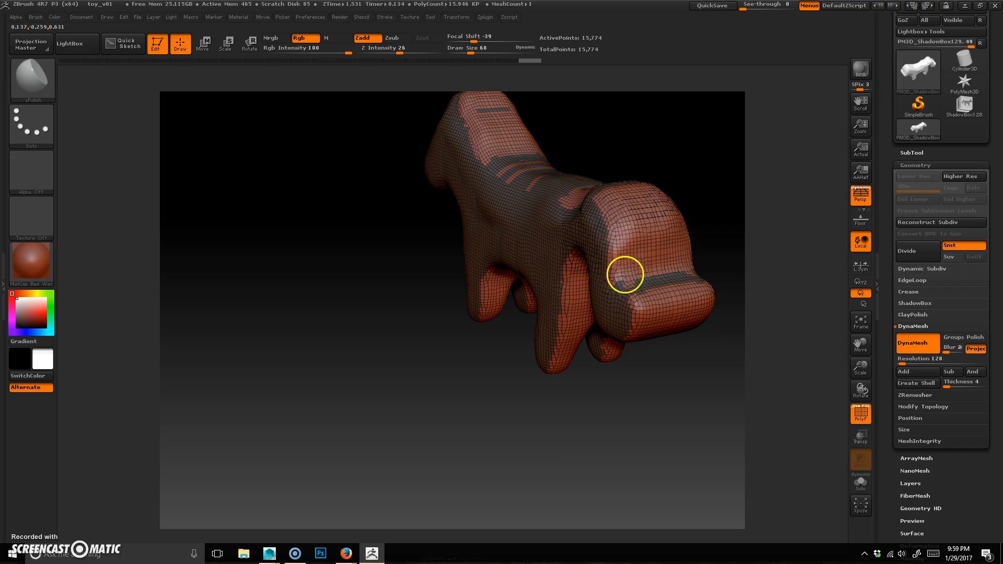
left_click_drag(586, 363, 625, 475)
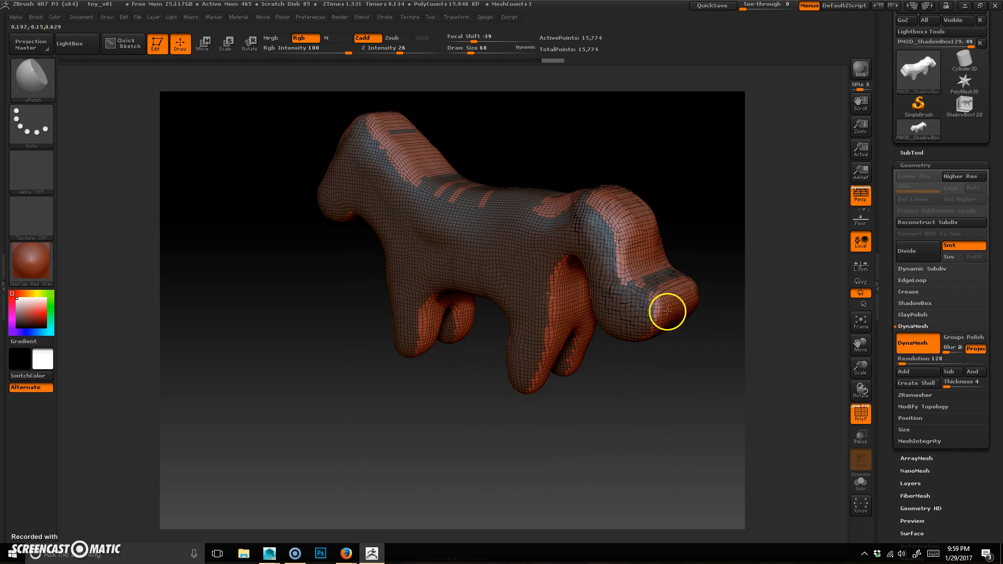
left_click_drag(669, 500, 708, 488)
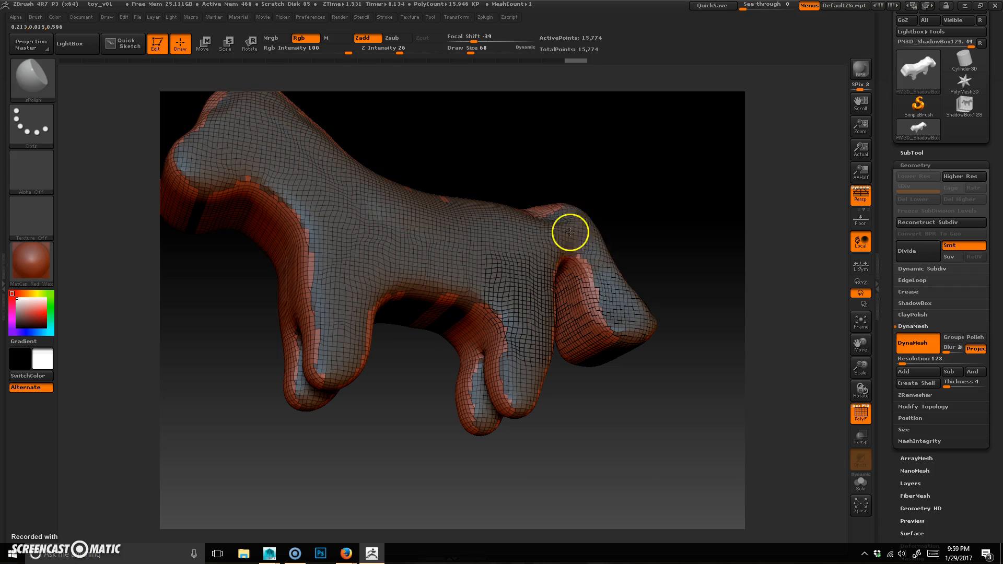
Step: Polish the dog's back and flanks further with the sPolish brush
left_click_drag(669, 458, 657, 315)
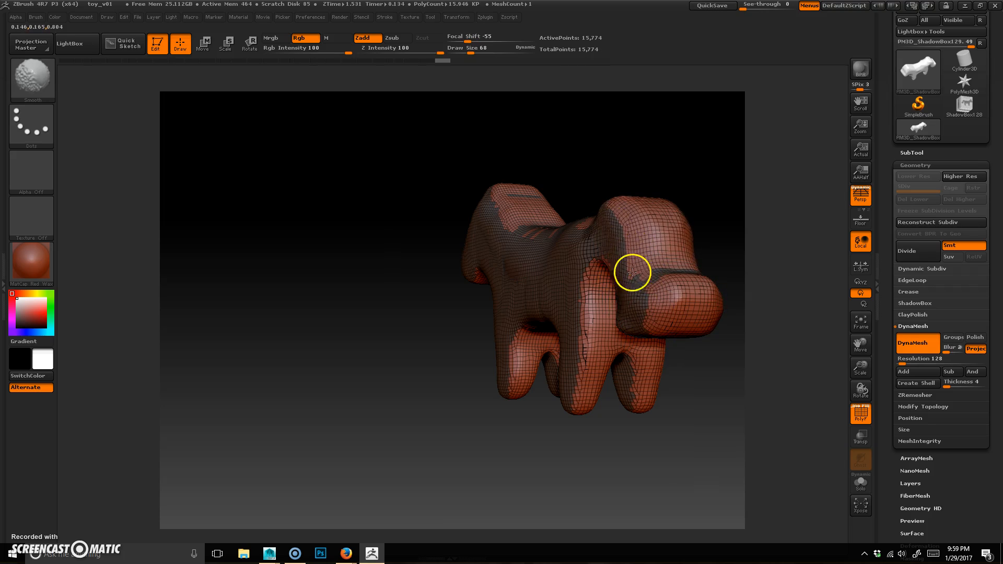
mouse_move(341, 403)
left_mouse_down()
mouse_move(394, 425)
mouse_move(723, 432)
left_mouse_up()
left_click_drag(594, 409, 695, 476, "ctrl")
left_click_drag(638, 461, 627, 413)
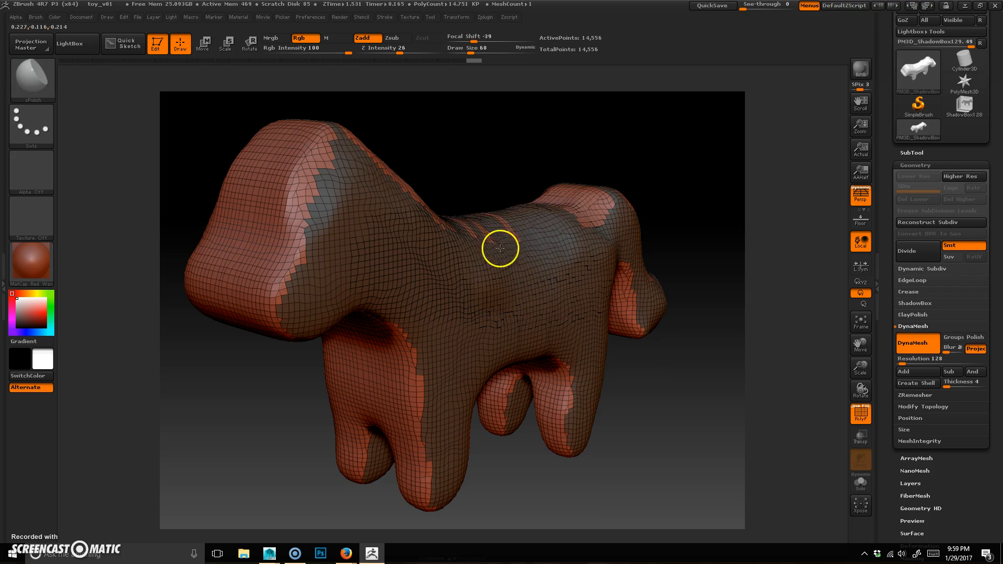
left_click_drag(579, 315, 572, 254, "shift")
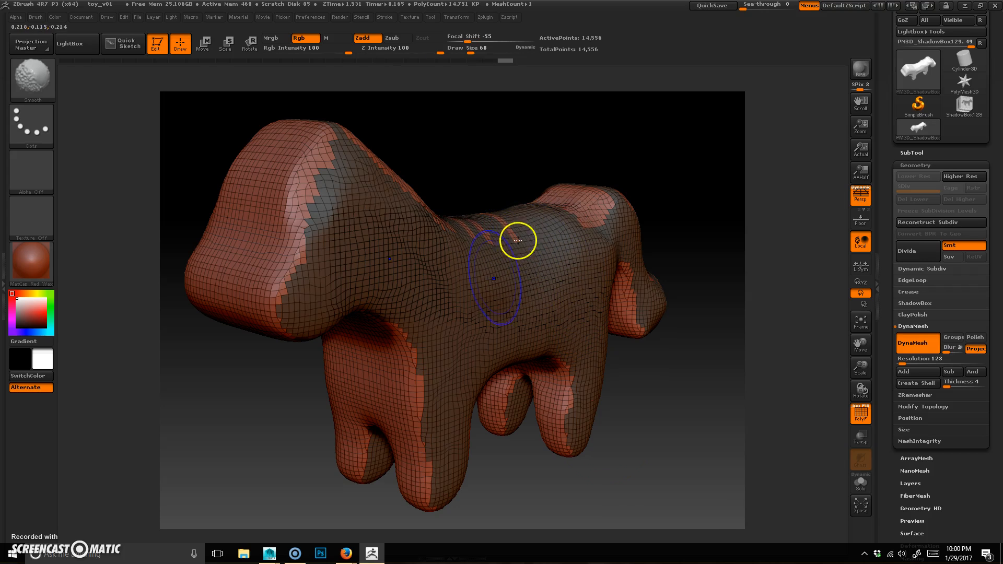
mouse_move(619, 436)
left_mouse_down()
mouse_move(642, 444)
mouse_move(618, 488)
mouse_move(638, 490)
mouse_move(667, 461)
mouse_move(651, 468)
left_mouse_up()
left_click_drag(337, 443, 592, 344)
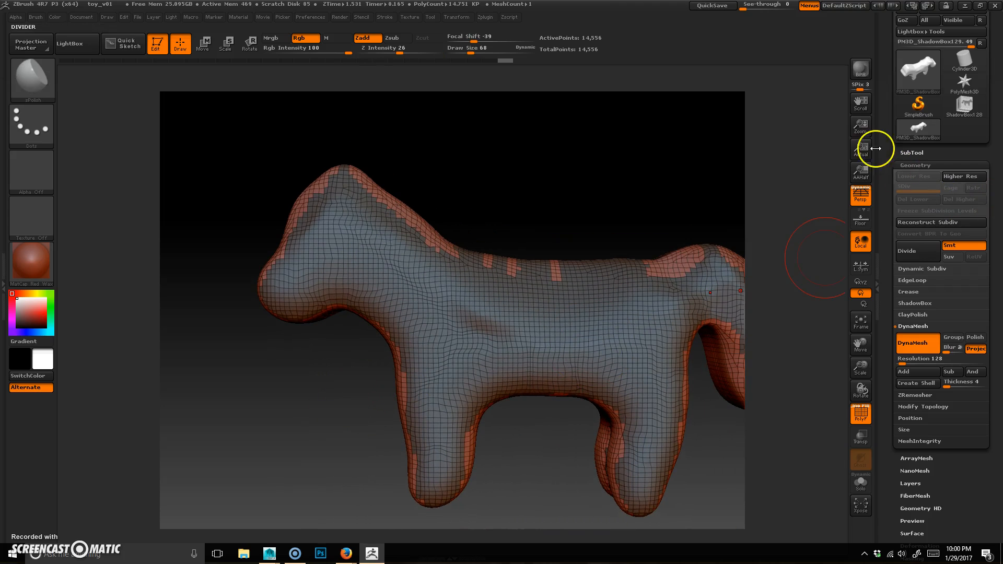
Step: Turn off perspective and switch to the Move transpose mode
left_click(861, 194)
left_click_drag(217, 406, 211, 385)
key("ctrl")
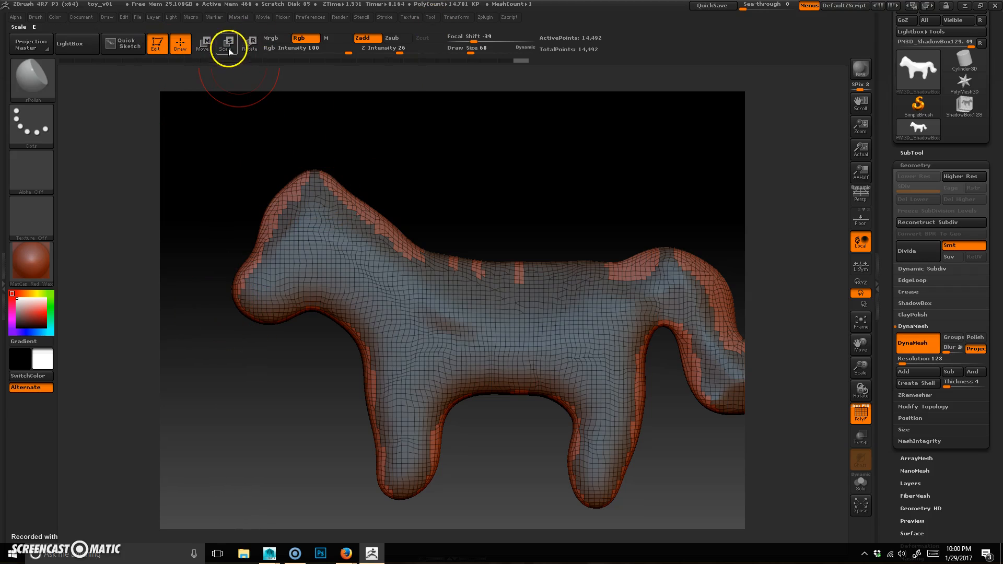
left_click(207, 44)
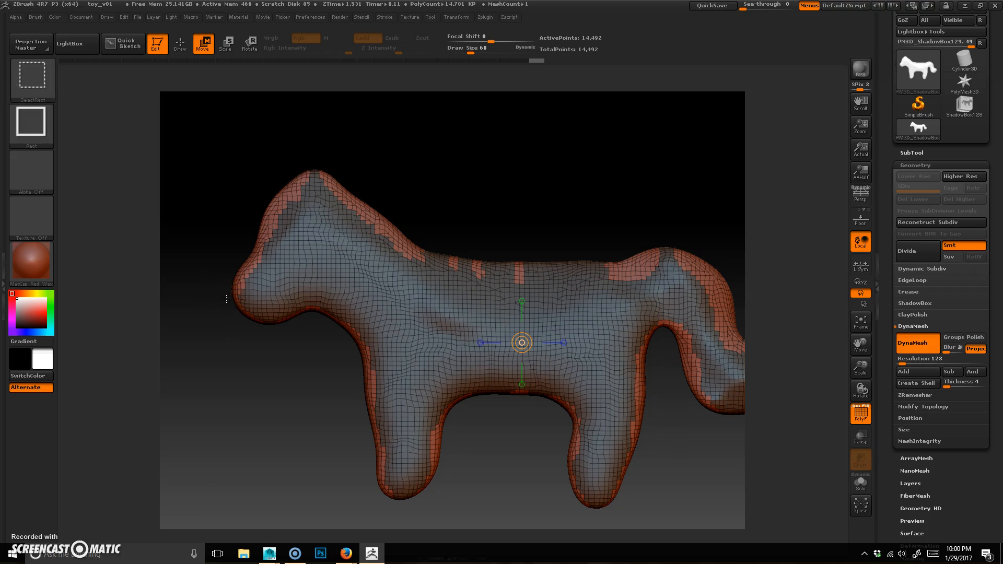
Step: Draw Move transpose action lines across the dog's side, from the head toward the legs and back
mouse_move(275, 283)
left_mouse_down("ctrl+shift")
mouse_move(212, 304)
mouse_move(343, 225)
mouse_move(206, 202)
left_mouse_up("ctrl+shift")
left_click(291, 287)
left_click_drag(290, 287, 200, 330)
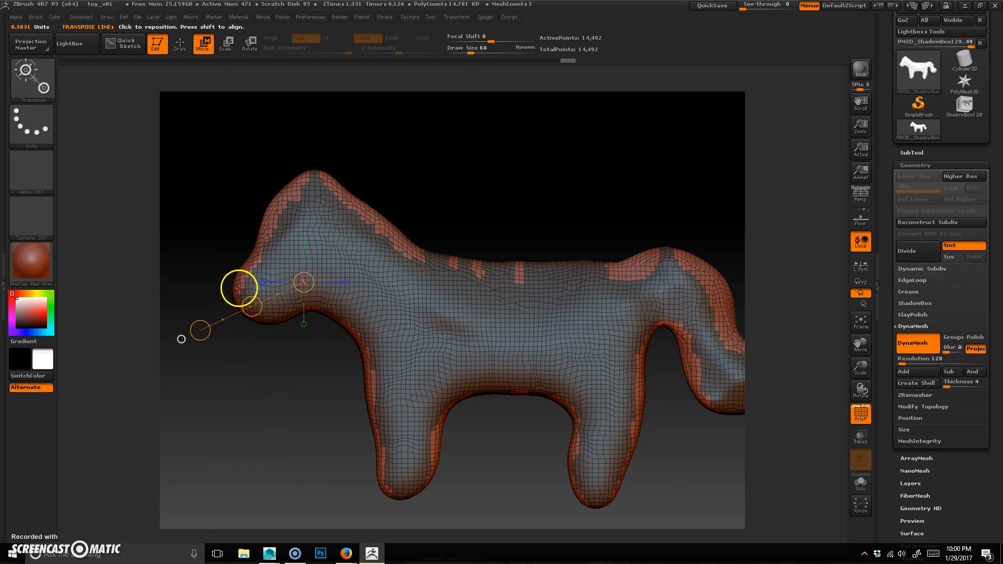
left_click(239, 288)
left_click_drag(464, 294, 561, 232)
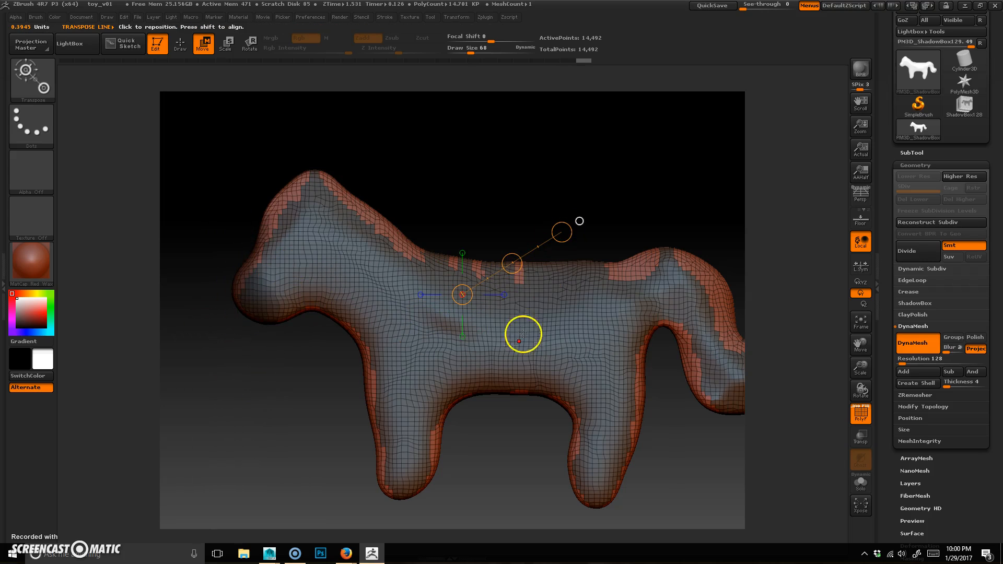
left_click_drag(679, 237, 732, 262)
left_click_drag(566, 360, 416, 248)
left_click_drag(245, 402, 298, 408, "alt")
left_click_drag(450, 324, 526, 232)
left_click_drag(539, 343, 555, 332)
left_click_drag(634, 336, 720, 250)
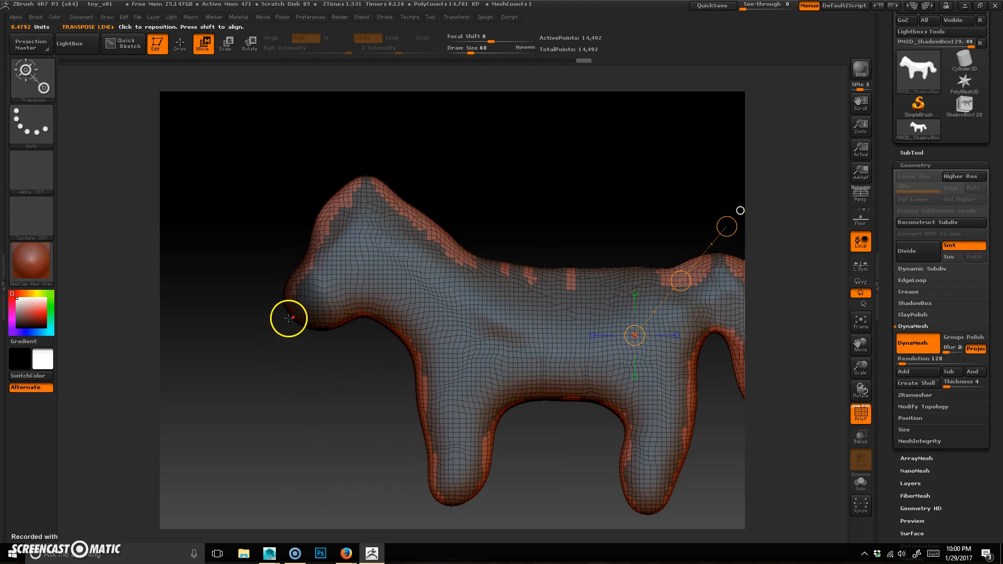
mouse_move(289, 315)
left_mouse_down("ctrl")
mouse_move(280, 323)
mouse_move(365, 271)
mouse_move(438, 253)
mouse_move(589, 273)
mouse_move(634, 397)
mouse_move(624, 418)
left_mouse_up("ctrl")
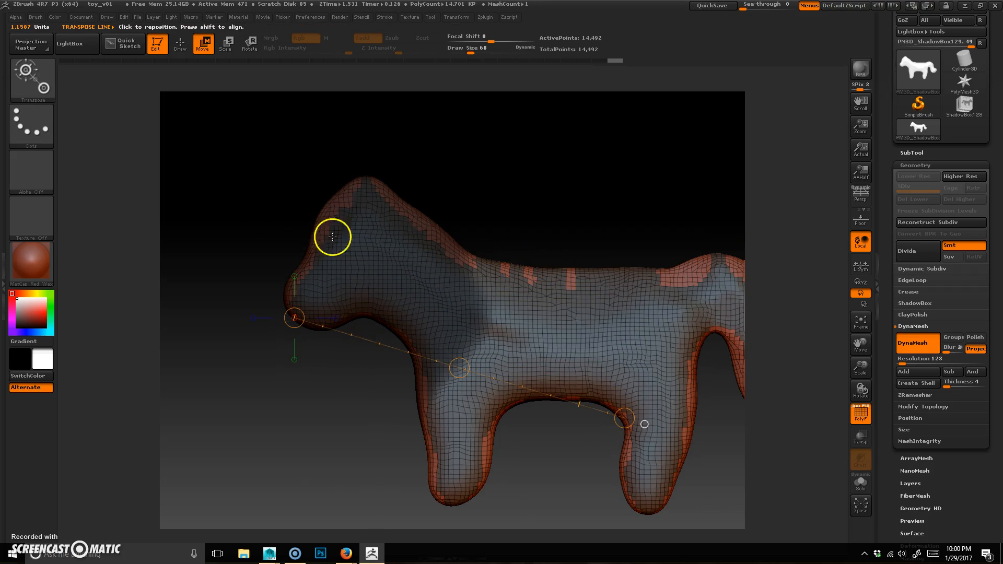
left_click_drag(319, 235, 567, 358, "ctrl")
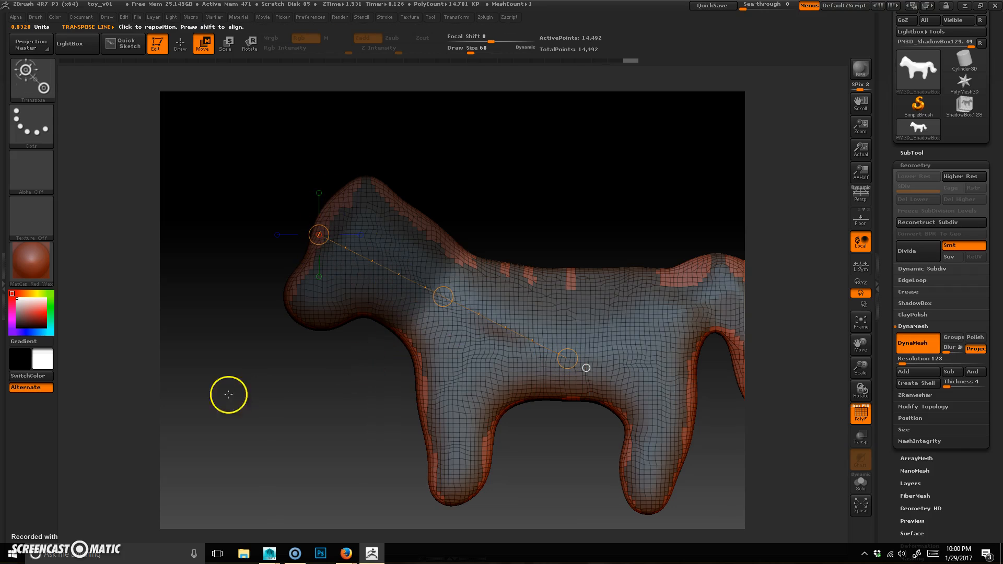
Step: Try to move the dog's head with the transpose line from a front view, undoing each attempt
left_click_drag(226, 369, 280, 385)
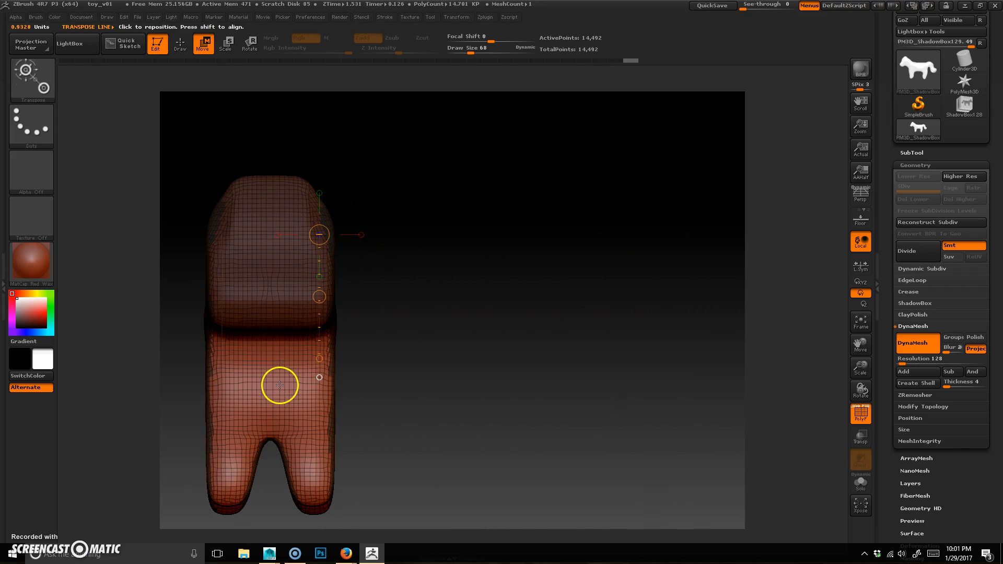
left_click(361, 234)
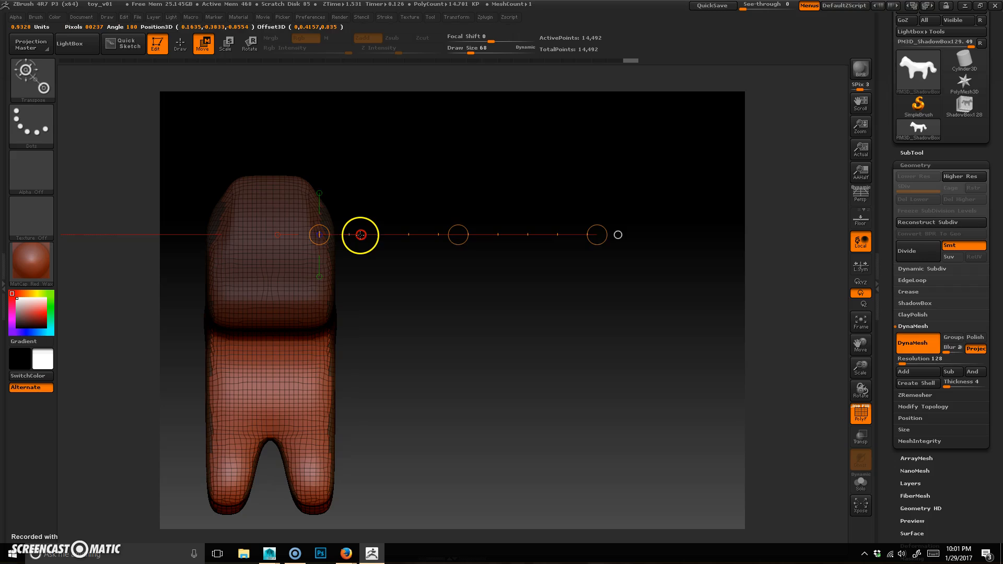
left_click_drag(324, 236, 326, 270)
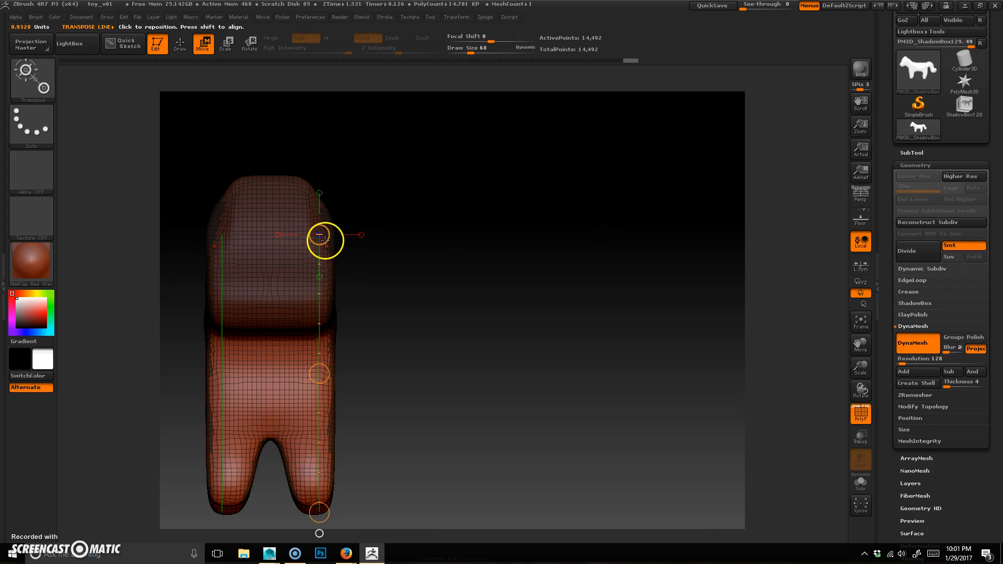
left_click(320, 234, "ctrl+shift")
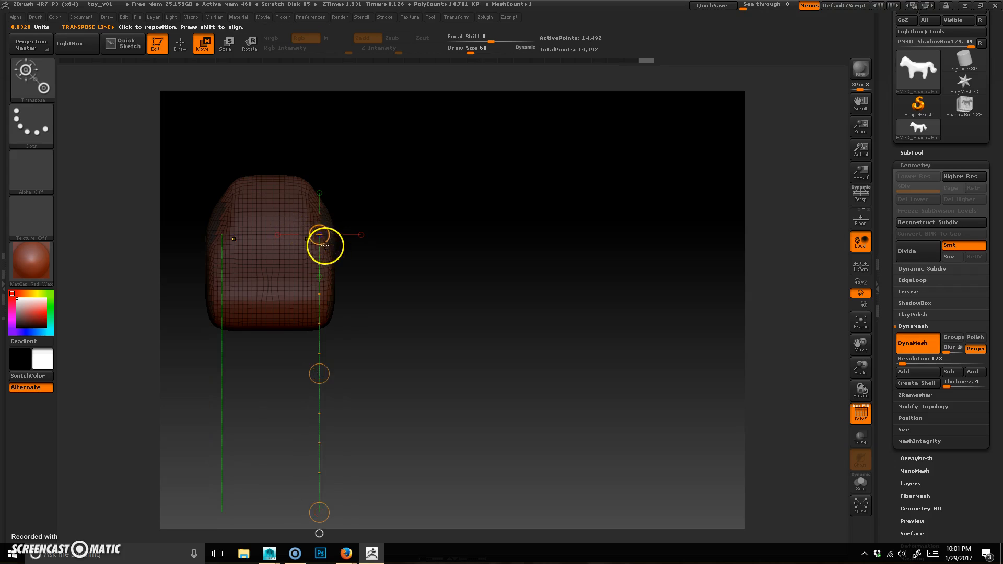
key("ctrl+z")
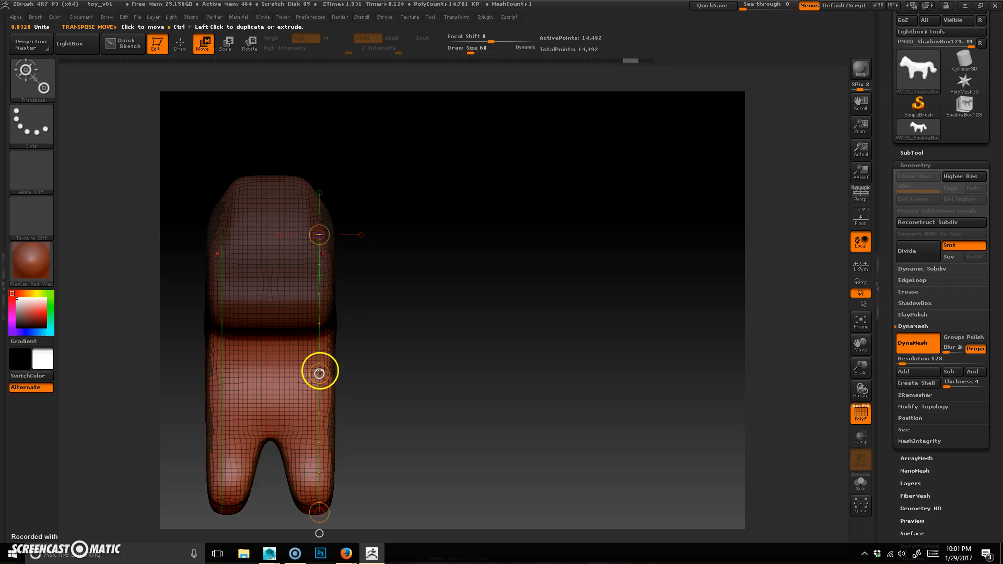
left_click_drag(321, 376, 318, 376)
key("ctrl+z")
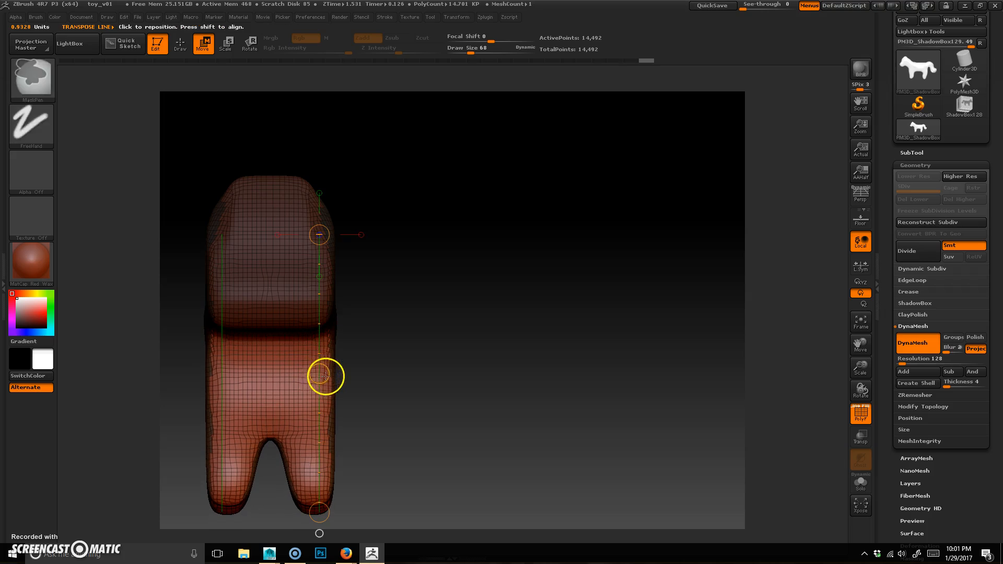
key("ctrl+z")
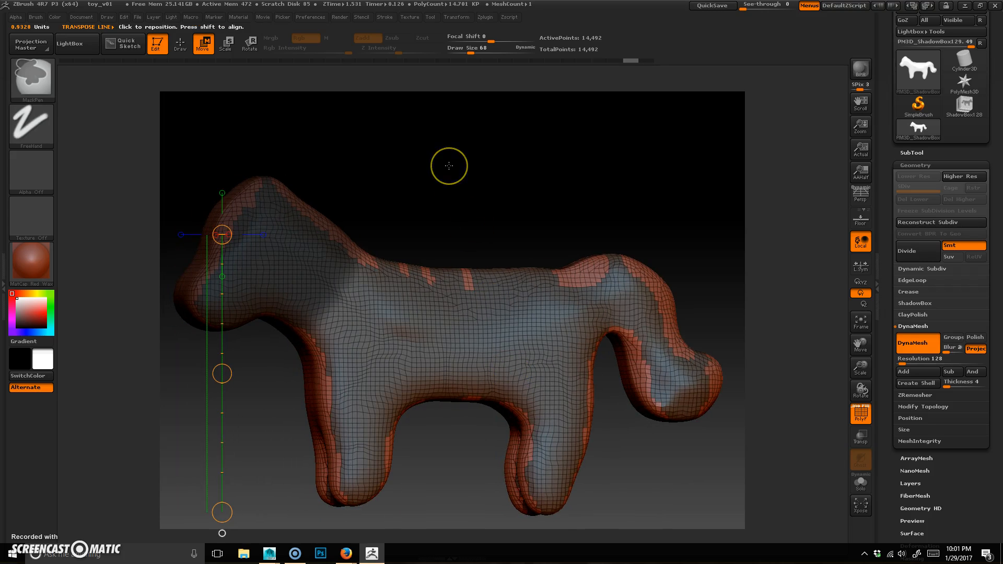
left_click(438, 191, "ctrl")
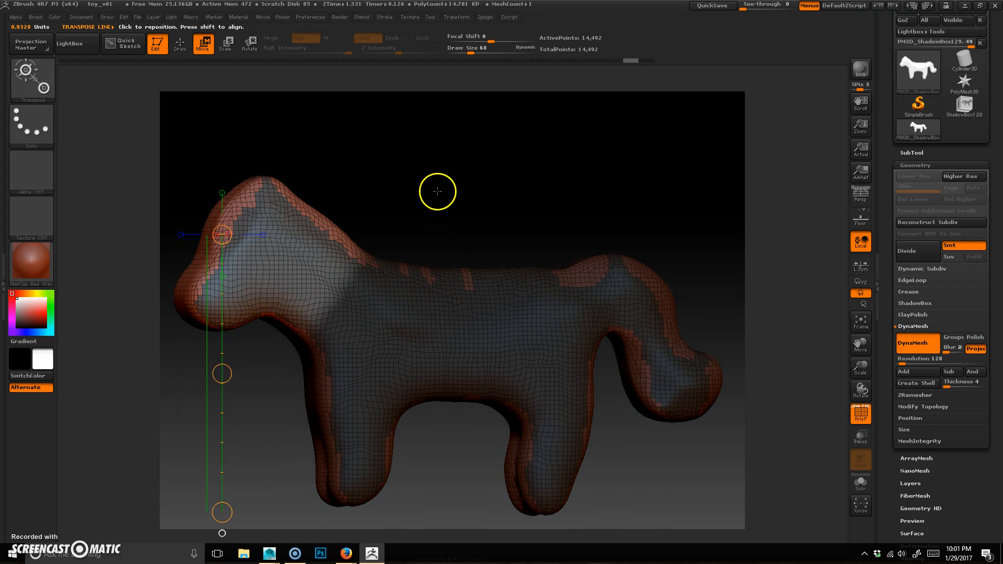
left_click_drag(381, 190, 421, 181)
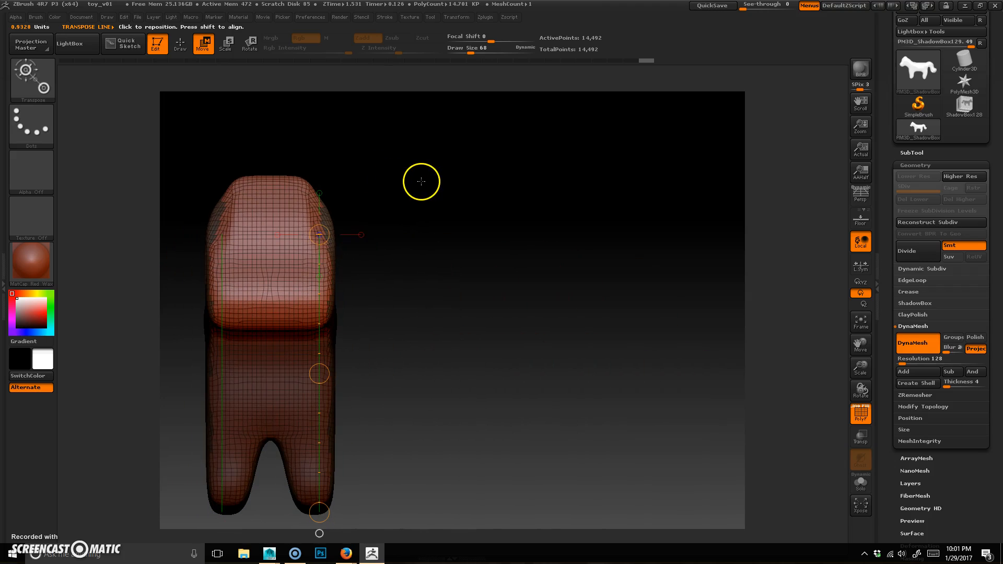
left_click_drag(323, 237, 312, 237)
key("ctrl+z")
left_click_drag(319, 374, 318, 370)
key("ctrl+z")
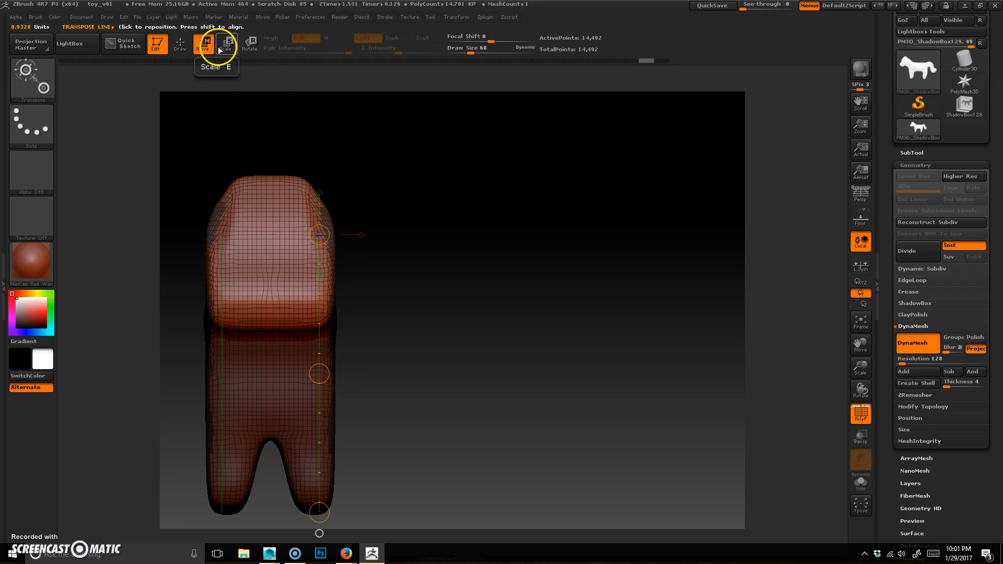
left_click_drag(279, 248, 382, 246)
key("ctrl+z")
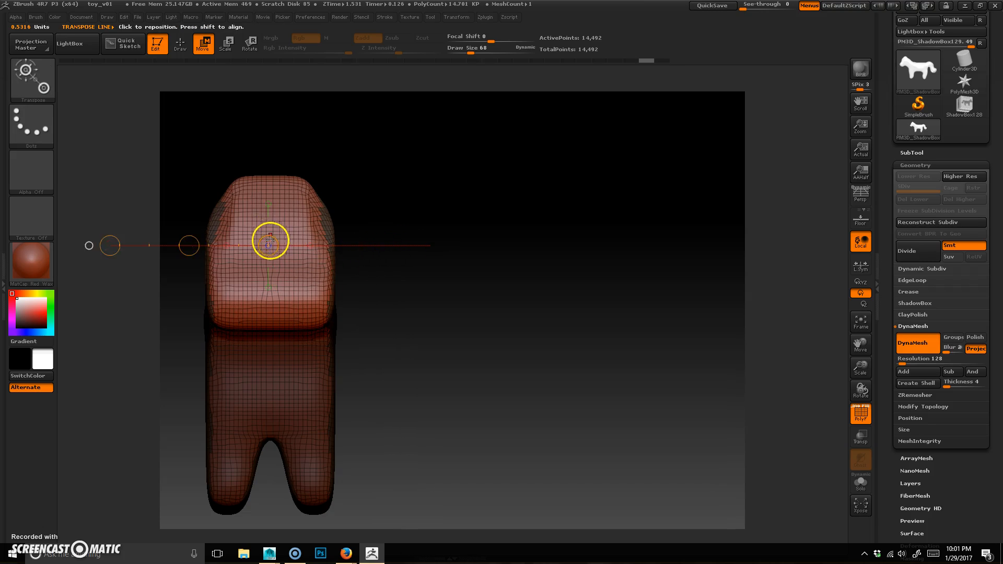
Step: Draw a horizontal transpose line across the top of the dog's head in front view
left_click_drag(423, 396, 482, 430)
left_click_drag(408, 201, 494, 186, "shift")
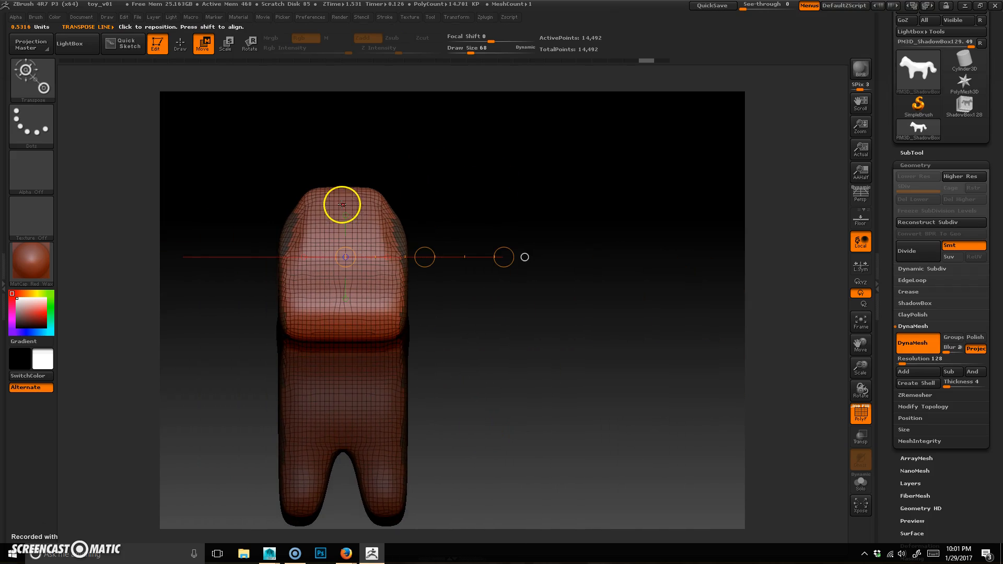
left_click_drag(345, 196, 554, 196)
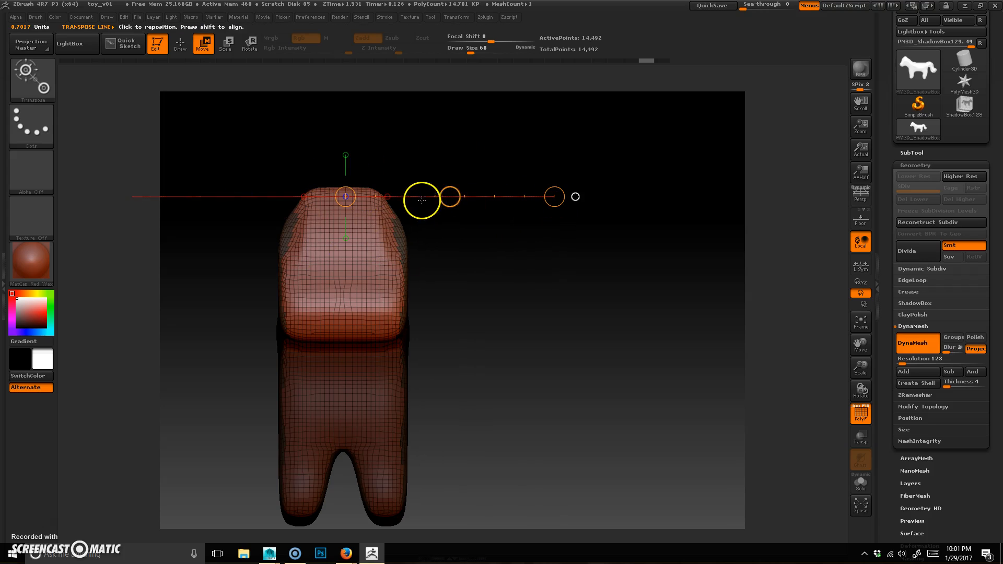
left_click_drag(555, 197, 489, 201)
left_click_drag(575, 371, 571, 451)
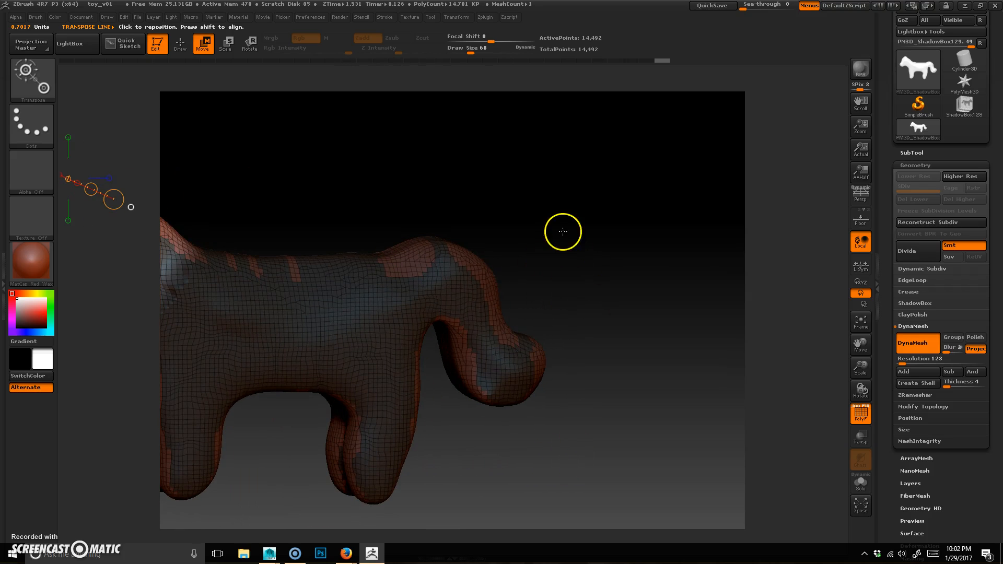
Step: Clear the mask and draw transpose lines along the dog's body and head from several angles
key("ctrl")
left_click(562, 151, "ctrl")
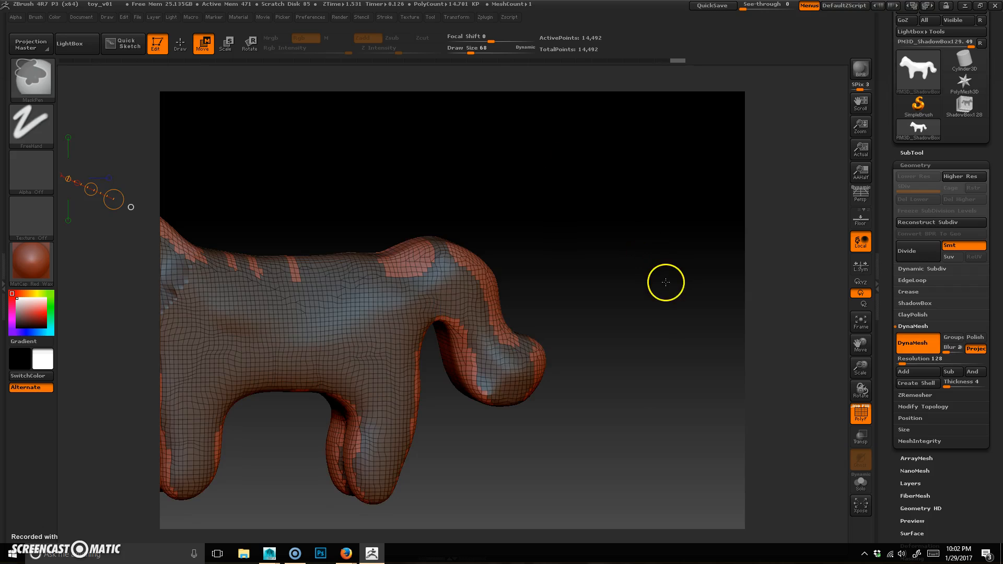
mouse_move(602, 419)
left_mouse_down()
mouse_move(552, 427)
mouse_move(573, 394)
mouse_move(586, 397)
left_mouse_up()
left_click_drag(569, 464, 569, 424)
mouse_move(652, 378)
left_mouse_down()
mouse_move(577, 369)
mouse_move(544, 284)
mouse_move(479, 177)
mouse_move(416, 111)
mouse_move(344, 114)
mouse_move(538, 246)
mouse_move(446, 233)
mouse_move(291, 291)
mouse_move(332, 291)
mouse_move(316, 290)
mouse_move(323, 310)
left_mouse_up()
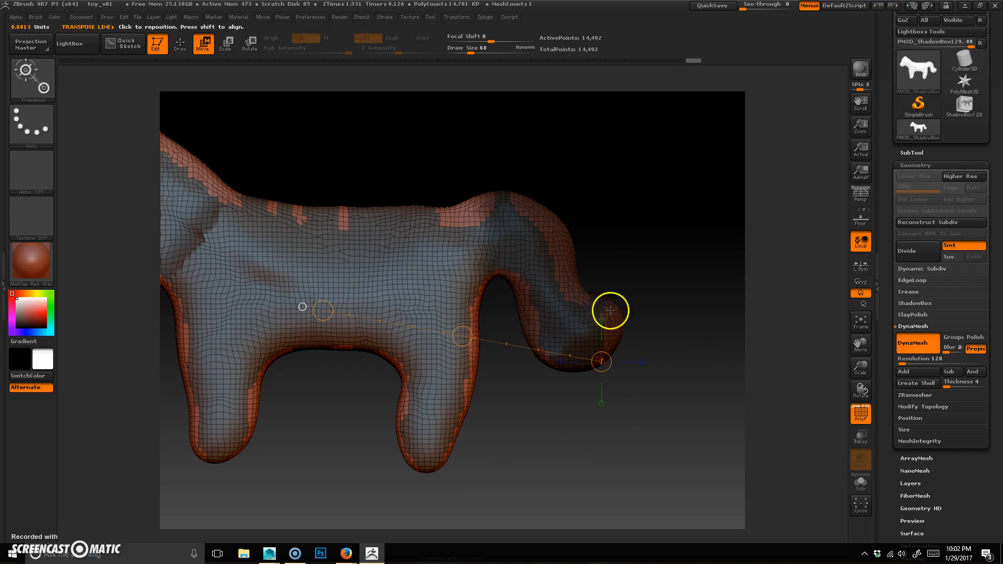
key("ctrl")
left_click(628, 167, "ctrl")
mouse_move(662, 253)
left_mouse_down()
mouse_move(614, 270)
mouse_move(342, 275)
mouse_move(275, 313)
left_mouse_up()
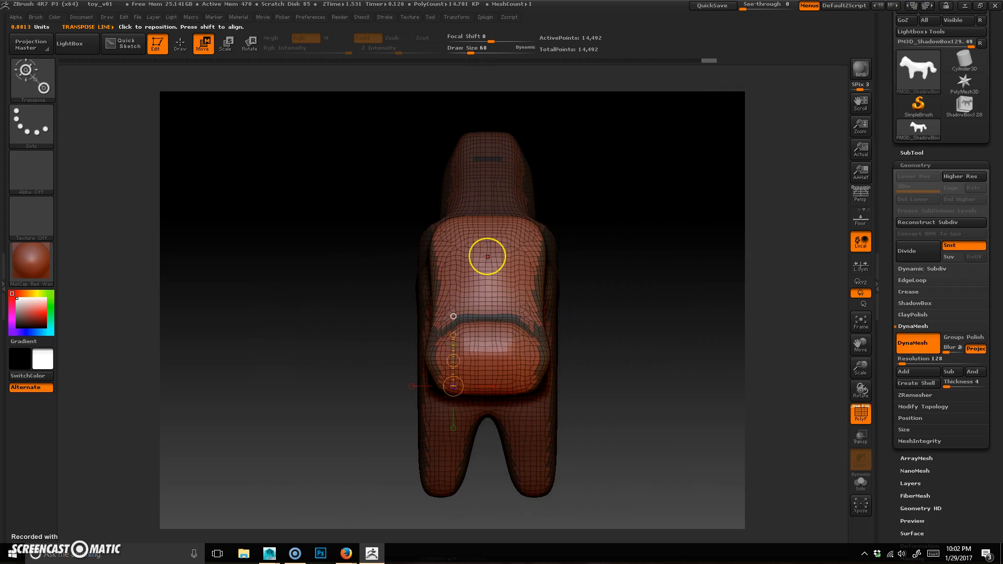
left_click_drag(487, 256, 409, 260)
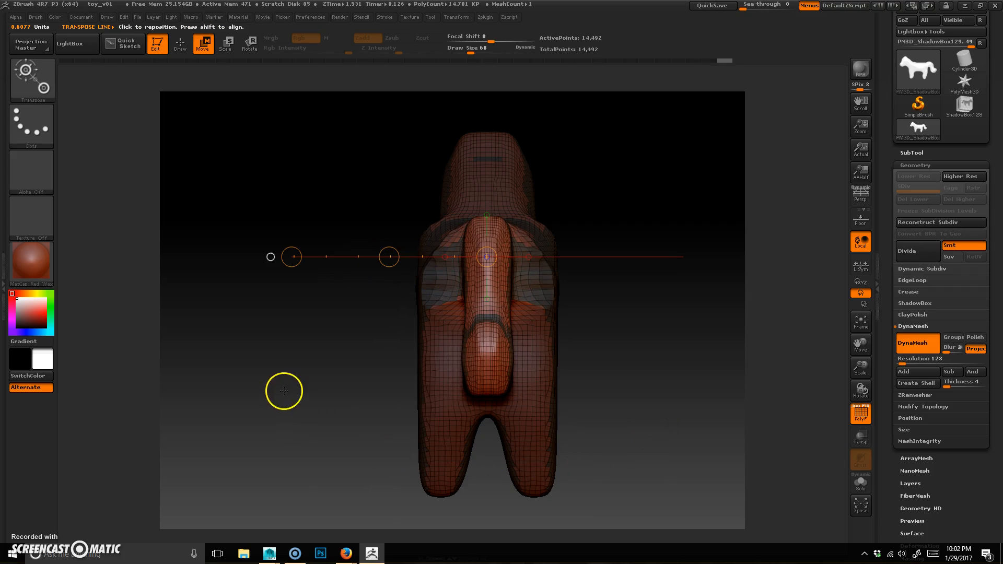
mouse_move(276, 358)
left_mouse_down()
mouse_move(291, 374)
mouse_move(343, 374)
left_mouse_up()
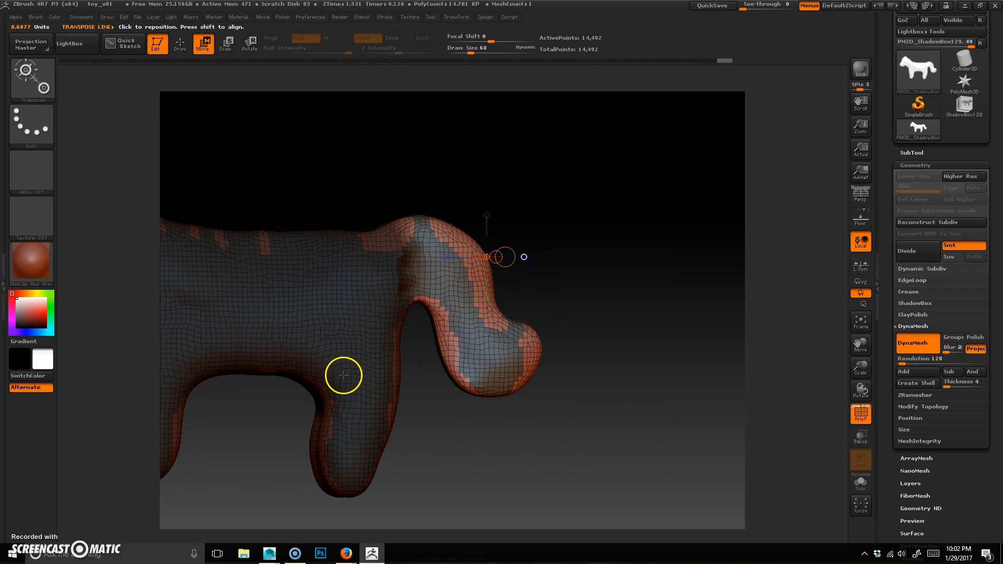
mouse_move(578, 158)
left_mouse_down("ctrl")
mouse_move(660, 298)
mouse_move(648, 313)
left_mouse_up("ctrl")
mouse_move(638, 406)
left_mouse_down()
mouse_move(632, 385)
mouse_move(560, 371)
mouse_move(439, 409)
mouse_move(571, 425)
mouse_move(582, 459)
mouse_move(560, 520)
mouse_move(464, 352)
mouse_move(464, 313)
mouse_move(616, 425)
left_mouse_up()
left_click_drag(573, 379, 671, 482, "ctrl")
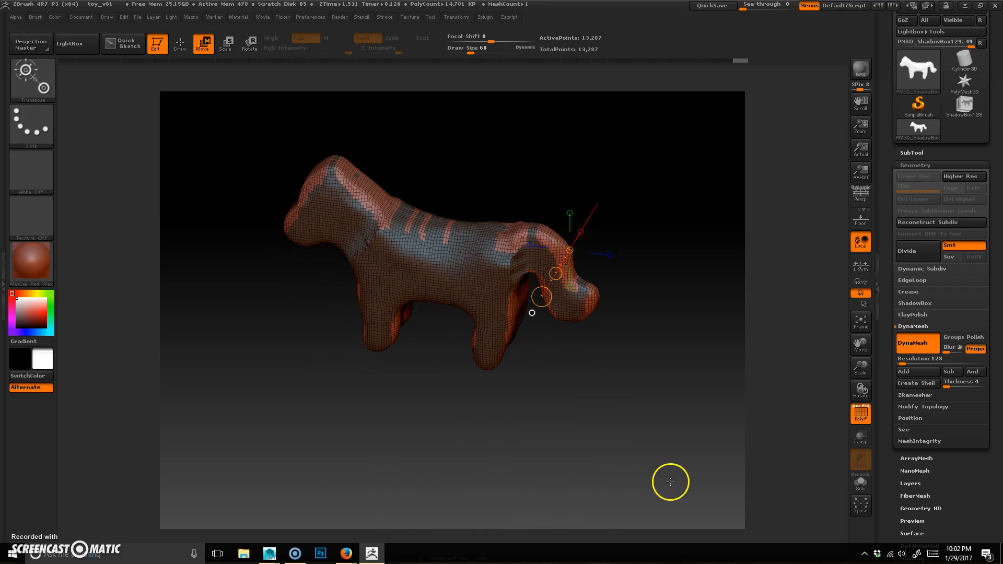
left_click_drag(564, 439, 589, 410)
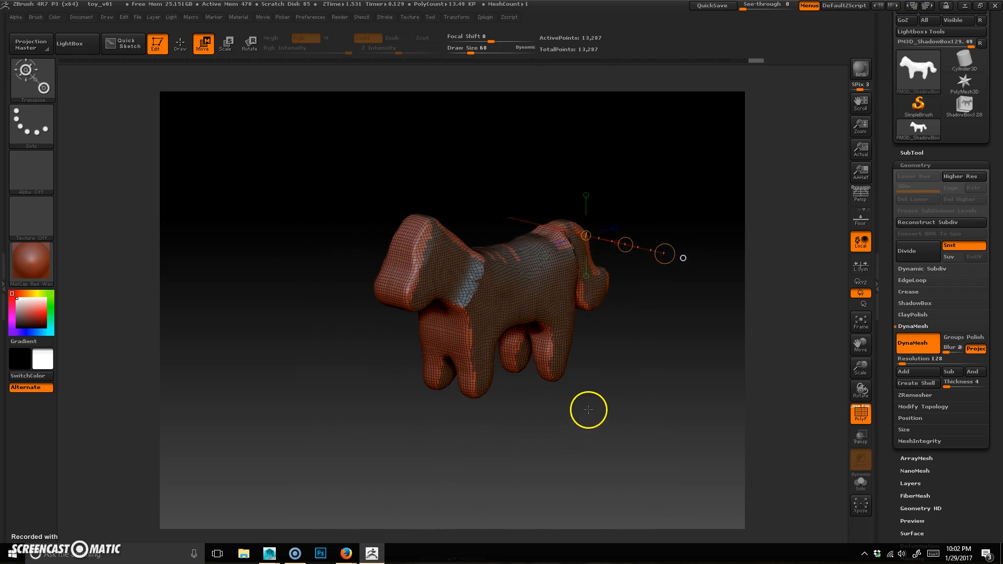
left_click_drag(493, 412, 505, 430)
left_click_drag(537, 445, 622, 382)
left_click_drag(551, 405, 513, 481, "alt")
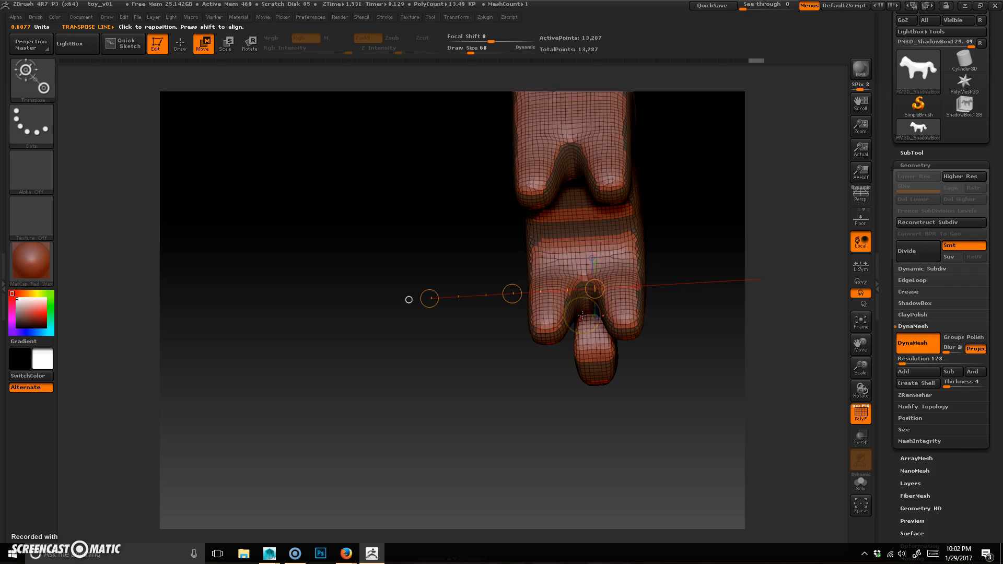
Step: Switch to the Move brush and enlarge its draw size to 126
key("b")
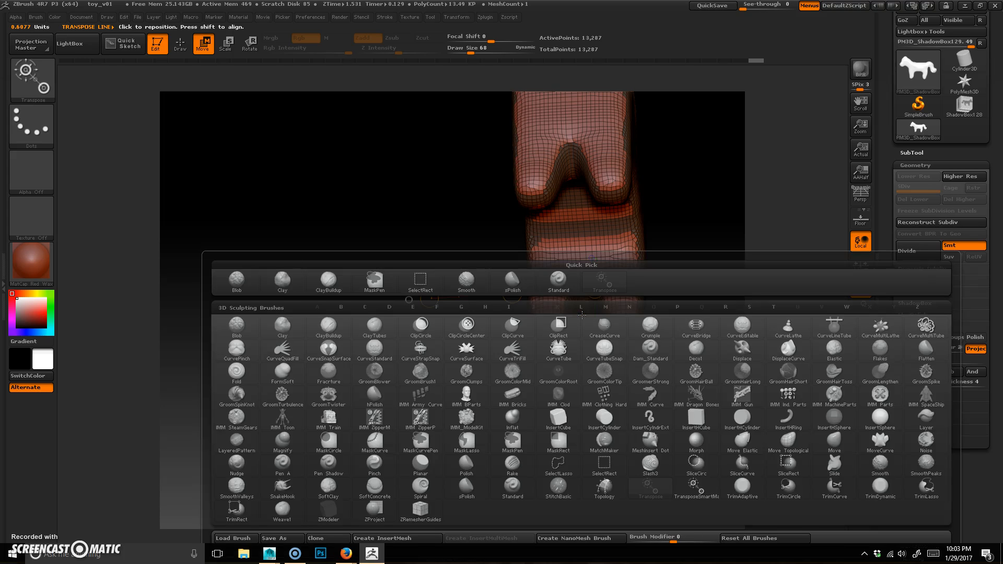
key("m")
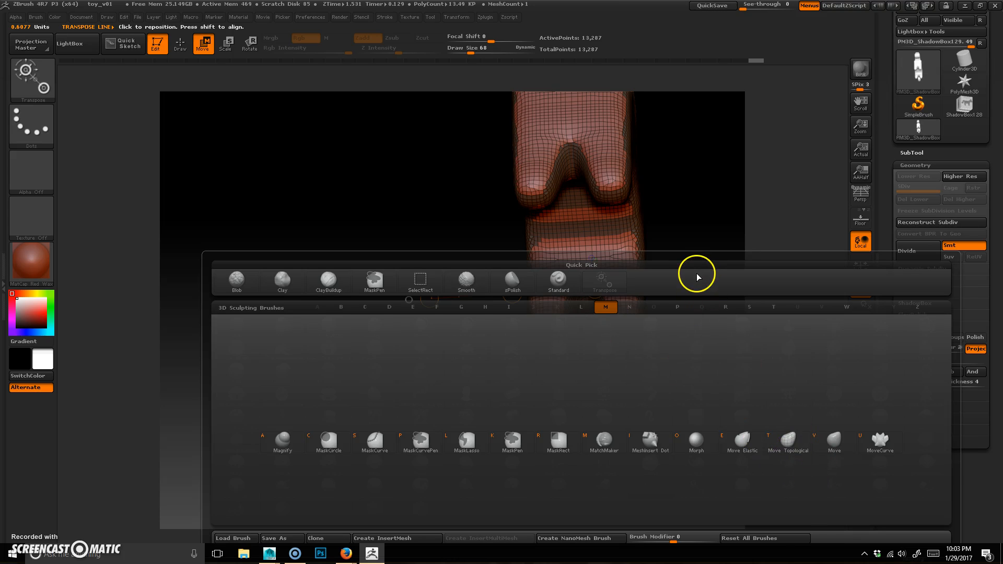
key("v")
left_click_drag(737, 465, 638, 408)
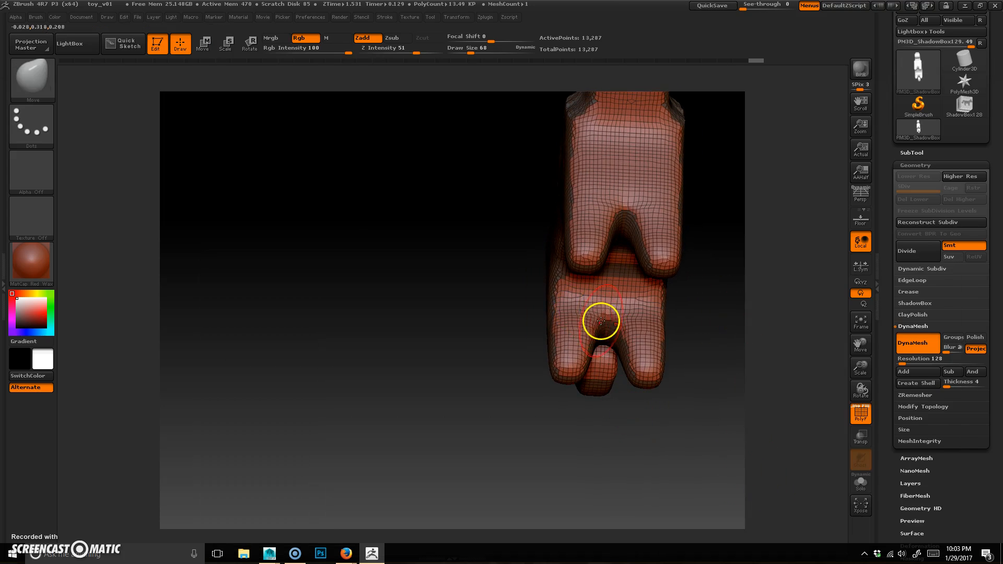
key("space")
left_click_drag(604, 319, 606, 319)
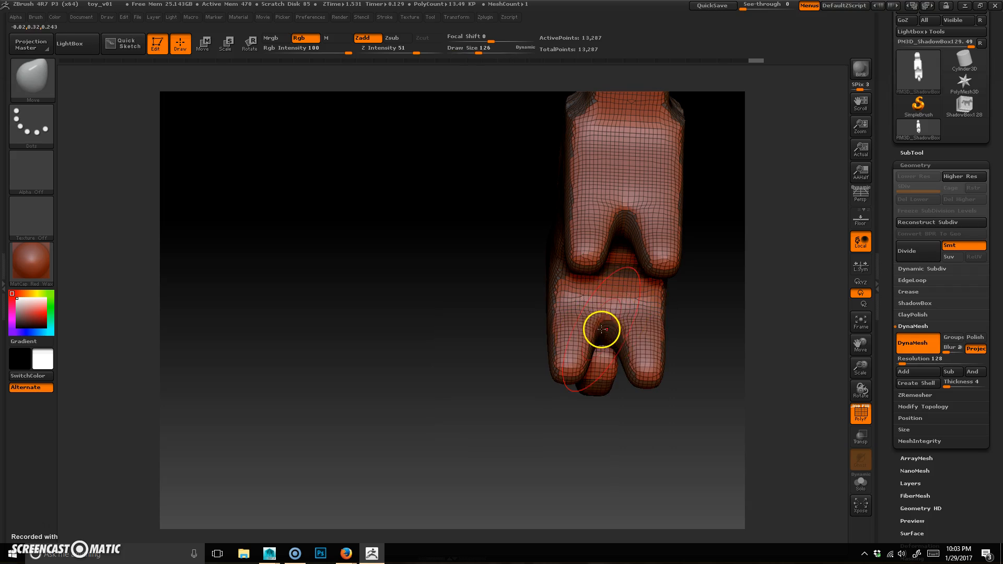
Step: Reshape the dog's legs with the Move brush, pulling the feet and leg outlines from the side view
left_click_drag(663, 428, 616, 455)
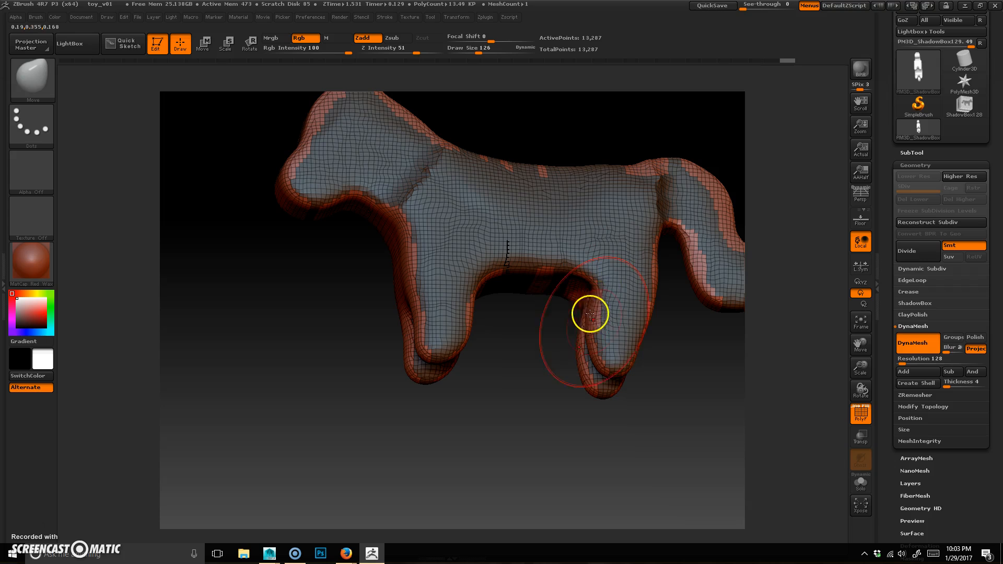
left_click_drag(595, 313, 610, 309)
left_click_drag(562, 456, 496, 384)
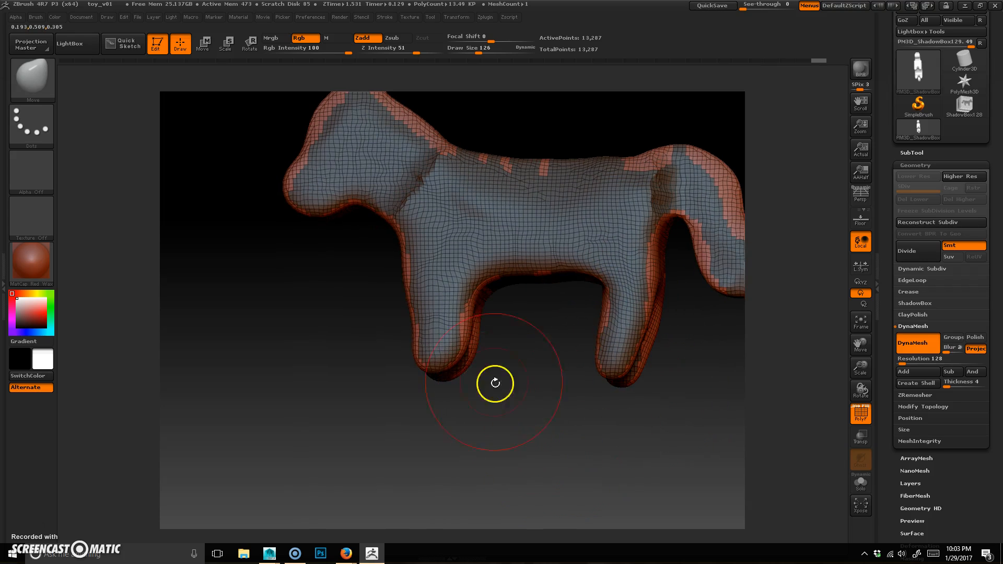
left_click_drag(437, 357, 438, 421)
left_click_drag(415, 460, 464, 457)
left_click_drag(396, 321, 407, 313)
left_click_drag(354, 477, 395, 466)
Step: Continue shaping the legs and torso with the Move brush from front and side angles
mouse_move(370, 403)
left_mouse_down()
mouse_move(354, 407)
mouse_move(427, 462)
left_mouse_up()
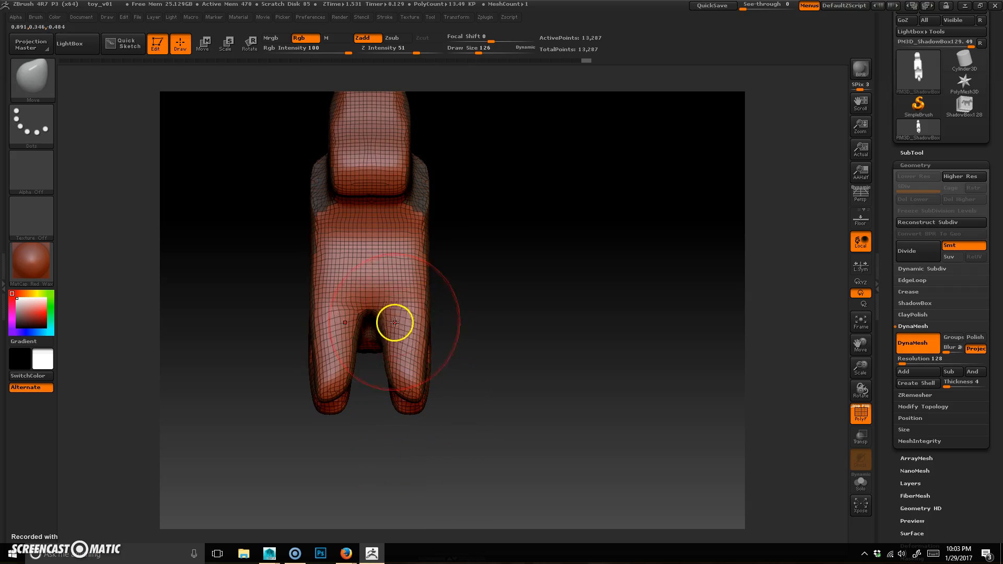
left_click_drag(367, 306, 369, 285)
left_click_drag(522, 417, 380, 270)
mouse_move(403, 460)
left_mouse_down("shift")
mouse_move(409, 467)
mouse_move(298, 383)
mouse_move(403, 190)
left_mouse_up("shift")
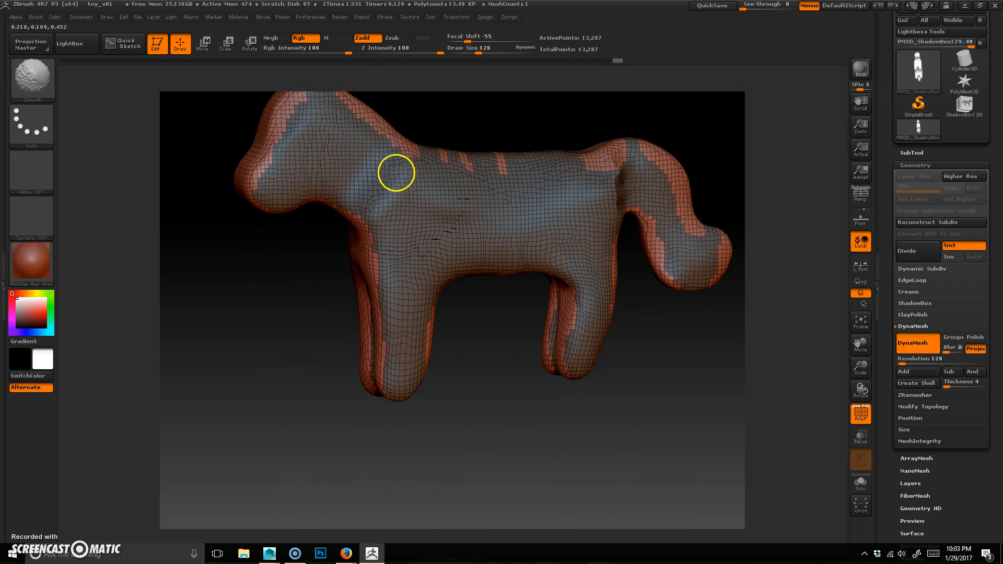
left_click_drag(588, 240, 618, 183, "shift")
left_click_drag(683, 447, 589, 308)
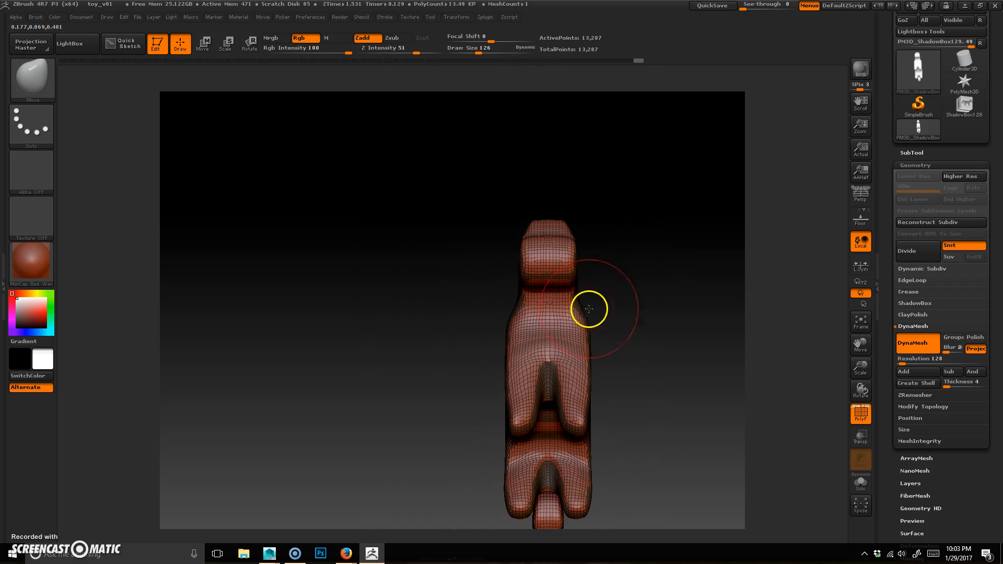